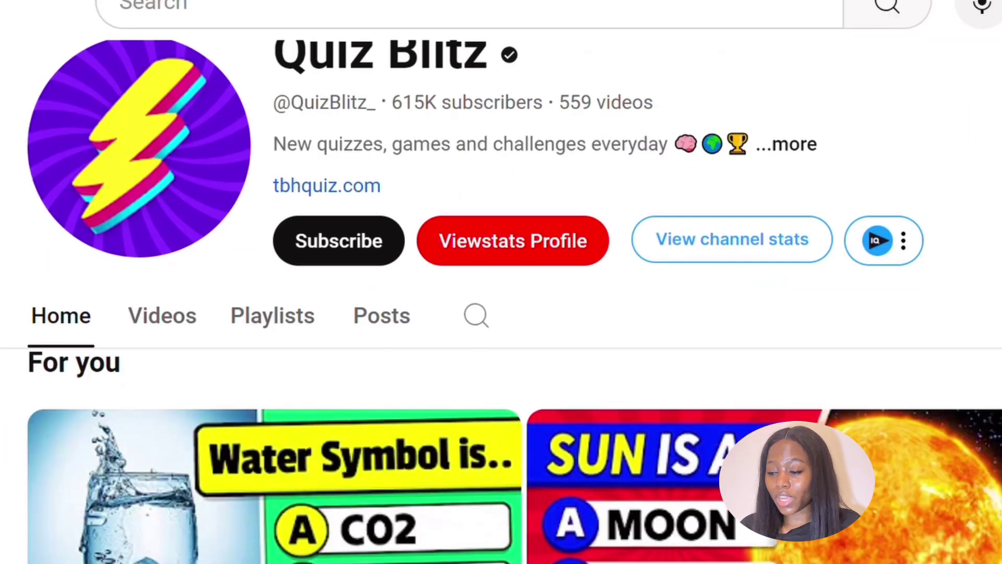
# Look through the Quiz Blitz YouTube channel's video sections for examples of quiz content.
pyautogui.scroll(-5, 501, 313)
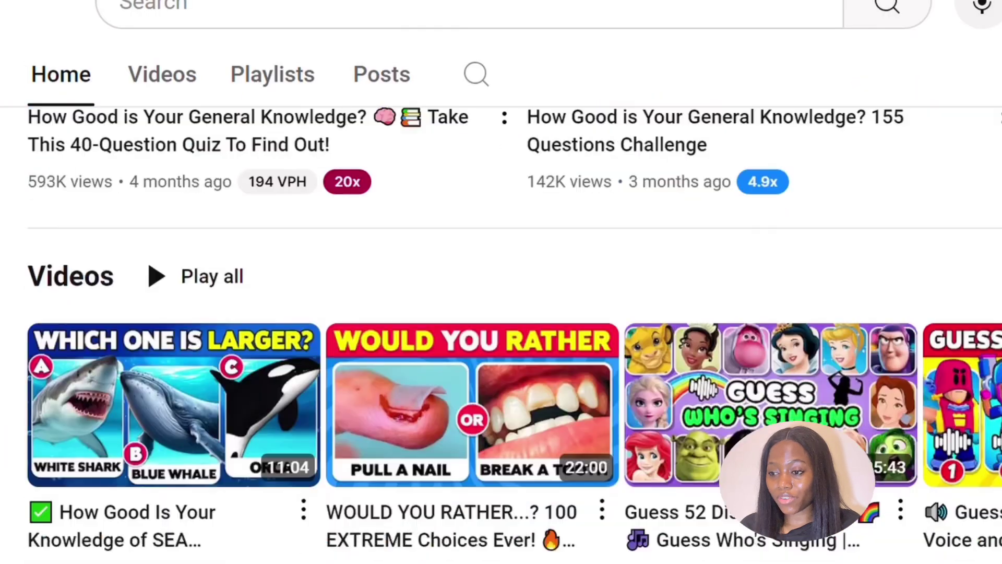
pyautogui.scroll(-10, 501, 313)
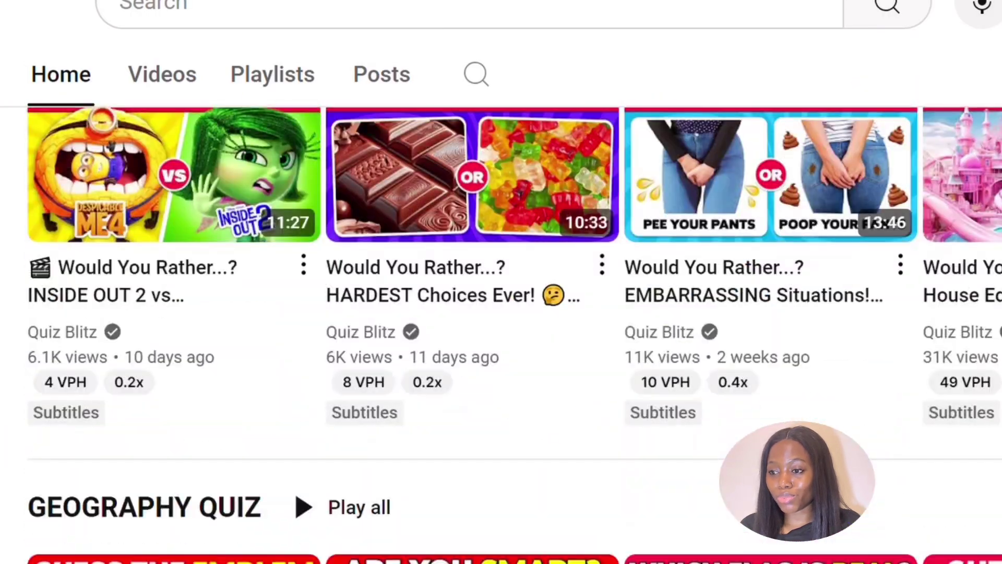
pyautogui.scroll(-10, 501, 313)
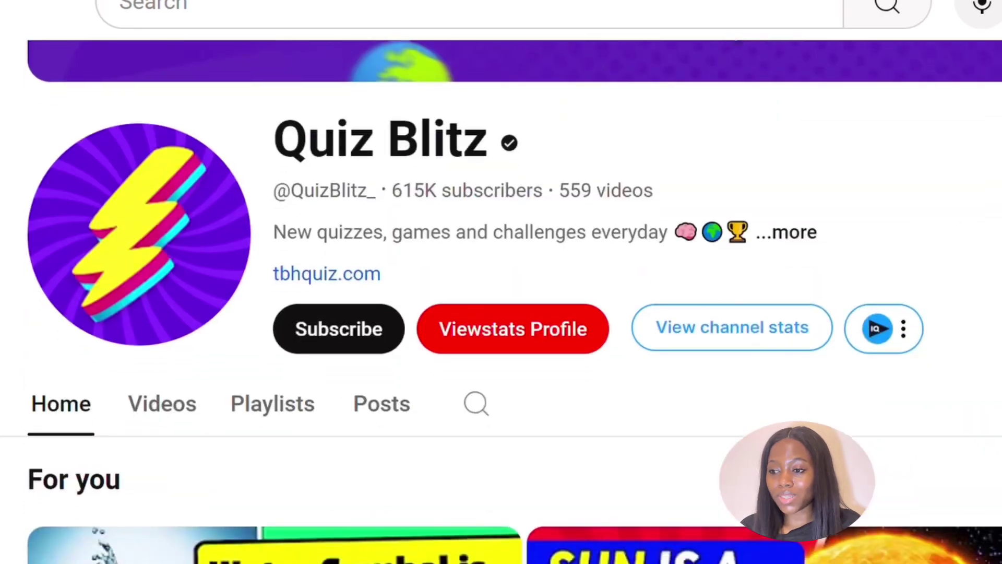
pyautogui.scroll(-4, 501, 301)
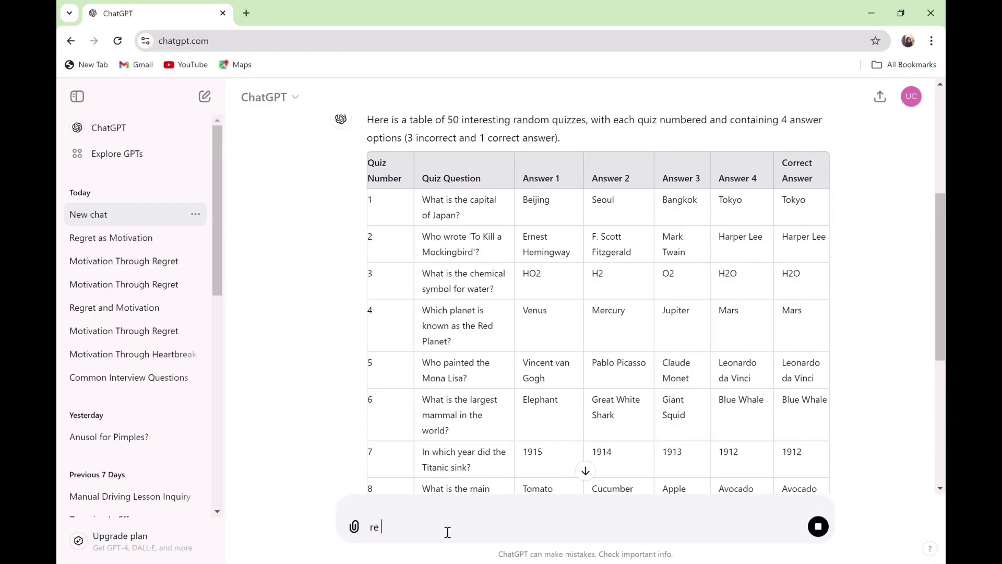
# In ChatGPT, request additional quizzes below the generated quiz table with the message "more 50" and copy the response.
pyautogui.scroll(-9, 598, 313)
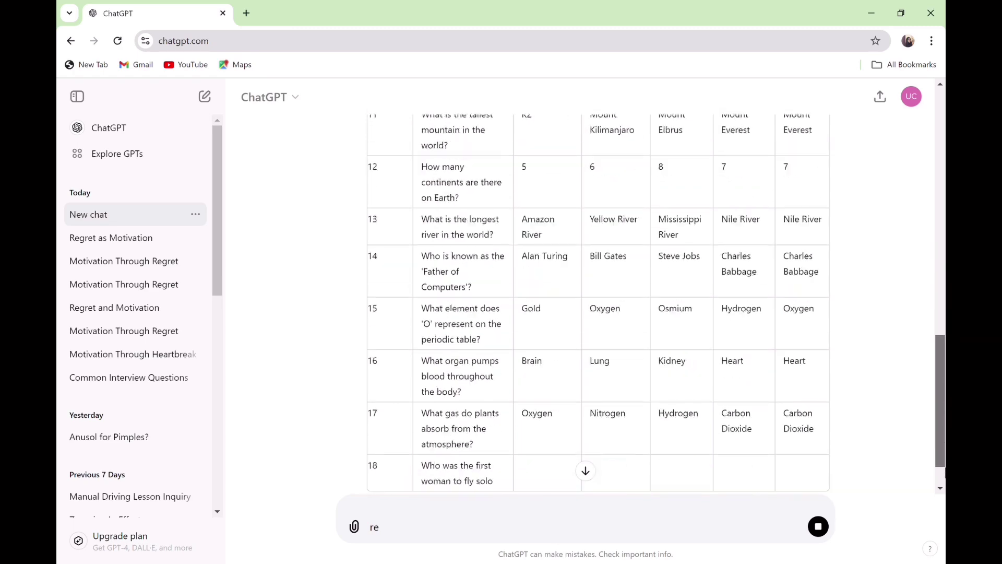
pyautogui.scroll(-3, 597, 303)
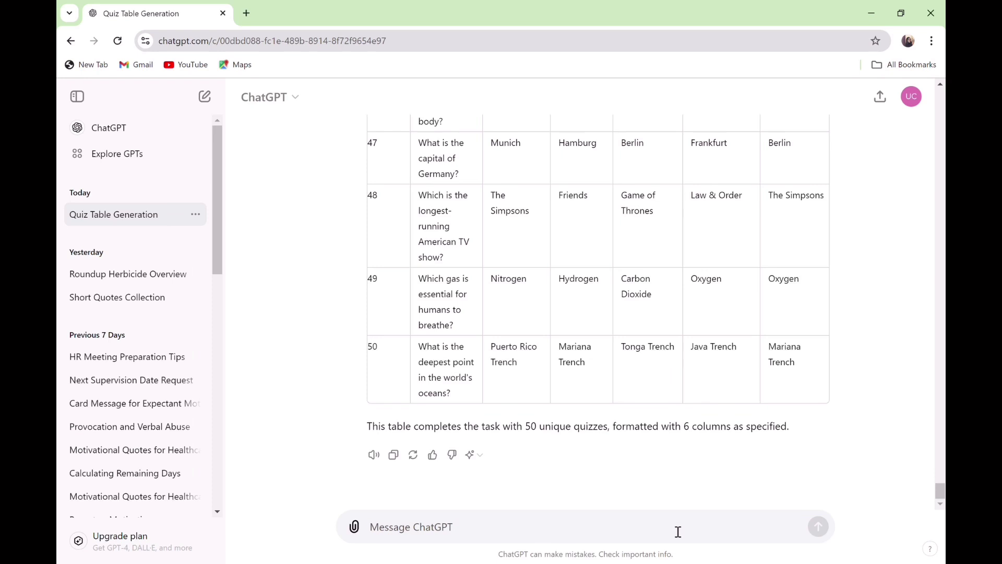
pyautogui.write('more ')
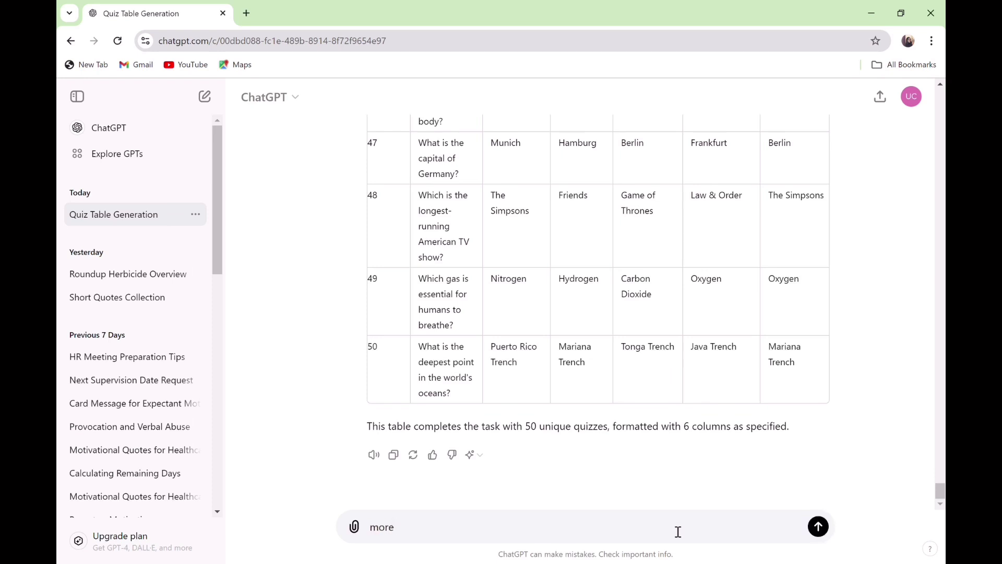
pyautogui.write('50')
pyautogui.click(818, 527)
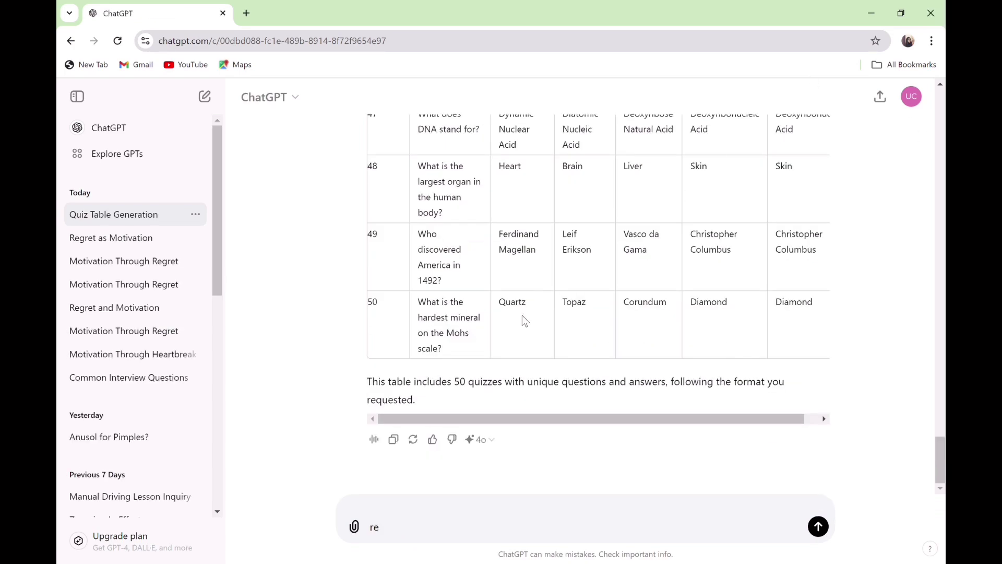
pyautogui.click(394, 439)
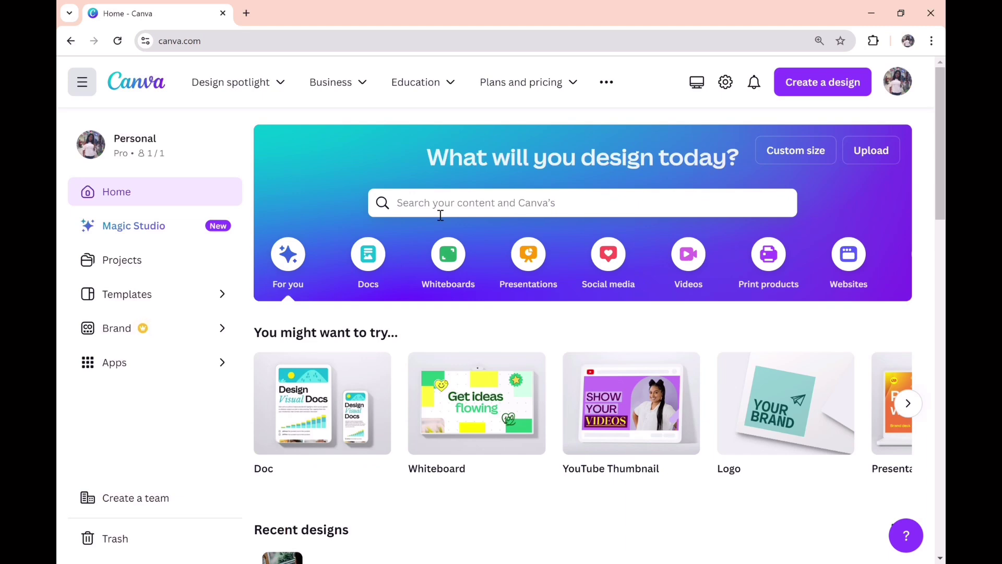
# Switch to Canva and search its content for "quizs".
pyautogui.click(439, 212)
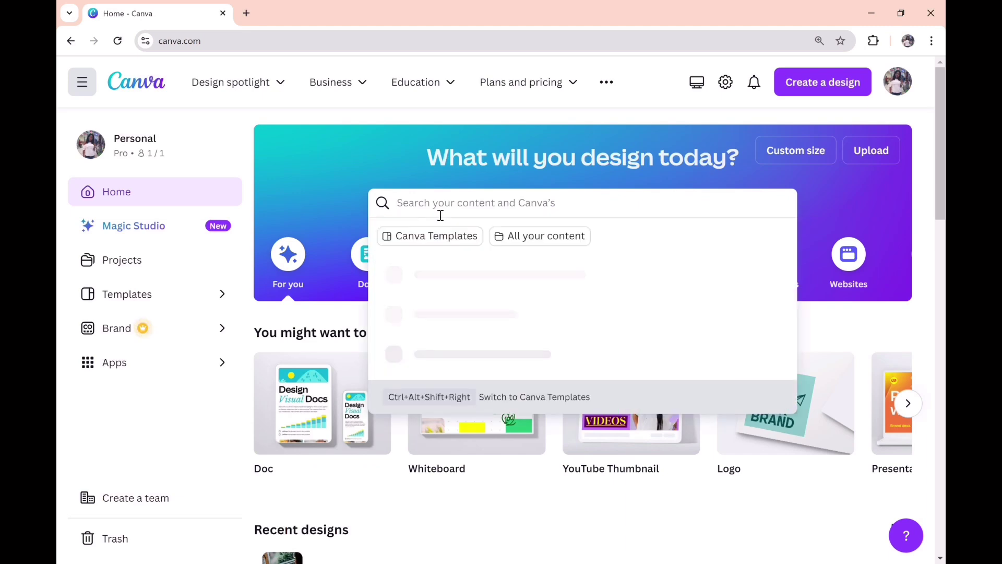
pyautogui.write('qui')
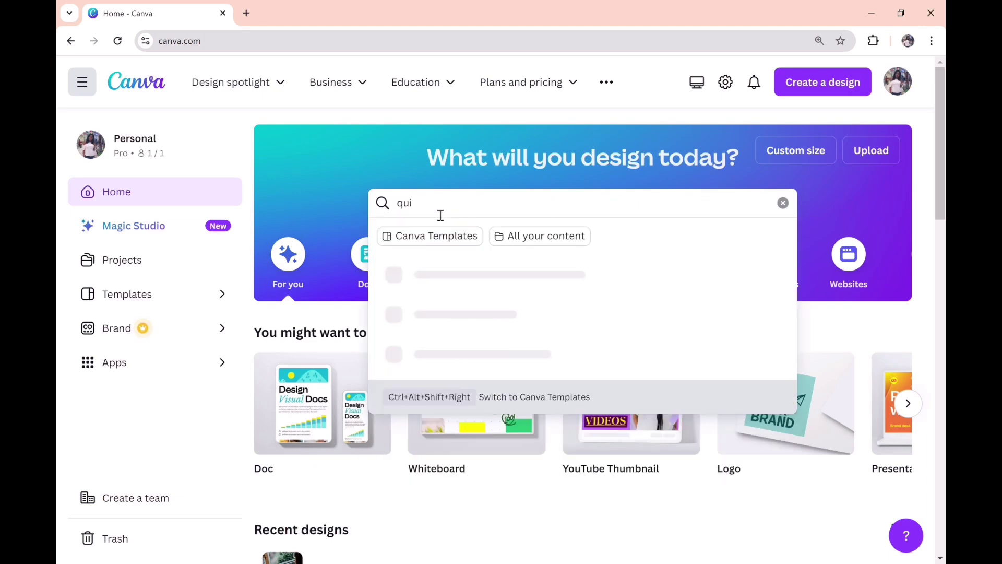
pyautogui.write('zs')
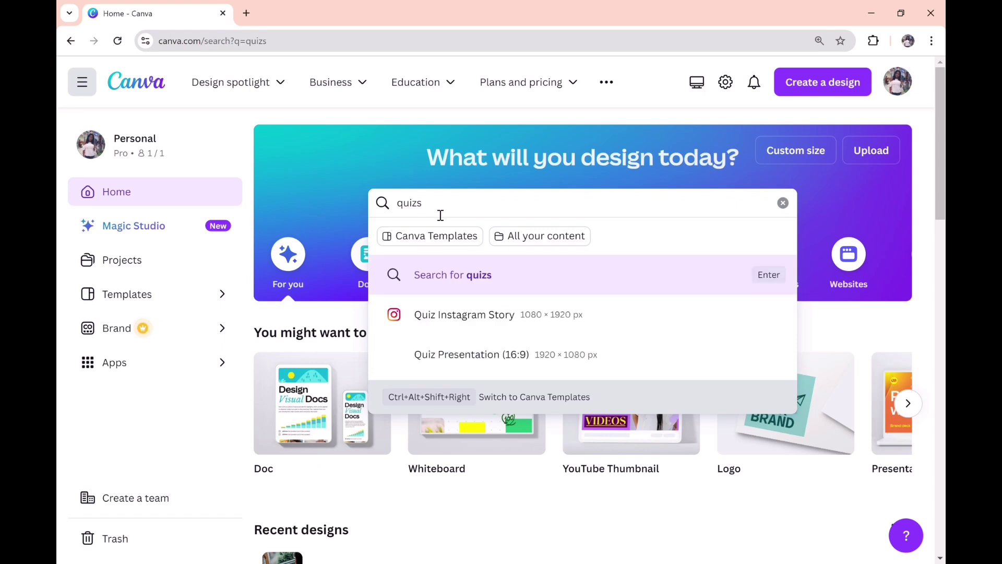
pyautogui.press('Return')
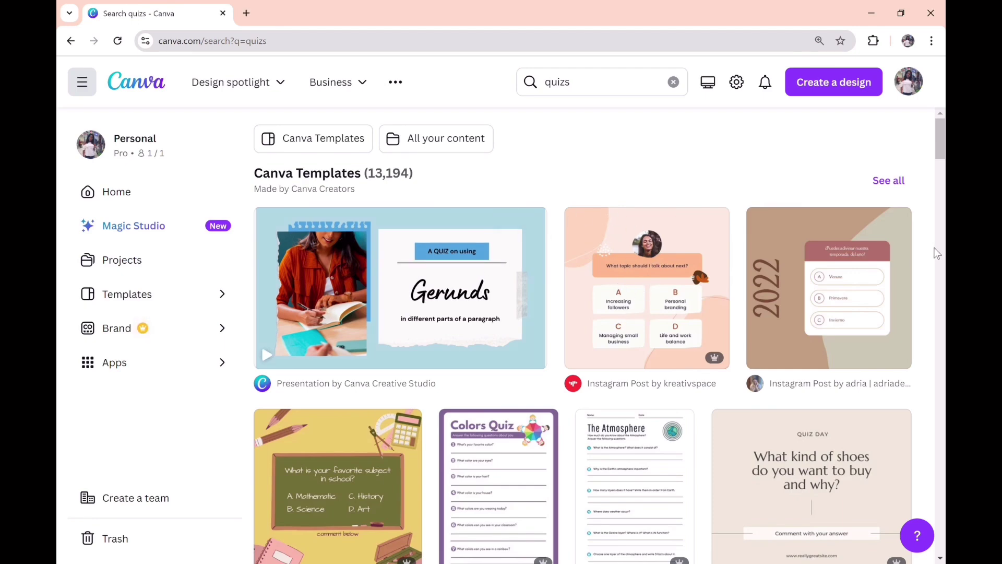
# Find the Green Minimalist Quiz Your Story template among the search results and open it for customization.
pyautogui.moveTo(938, 143); pyautogui.dragTo(942, 189)
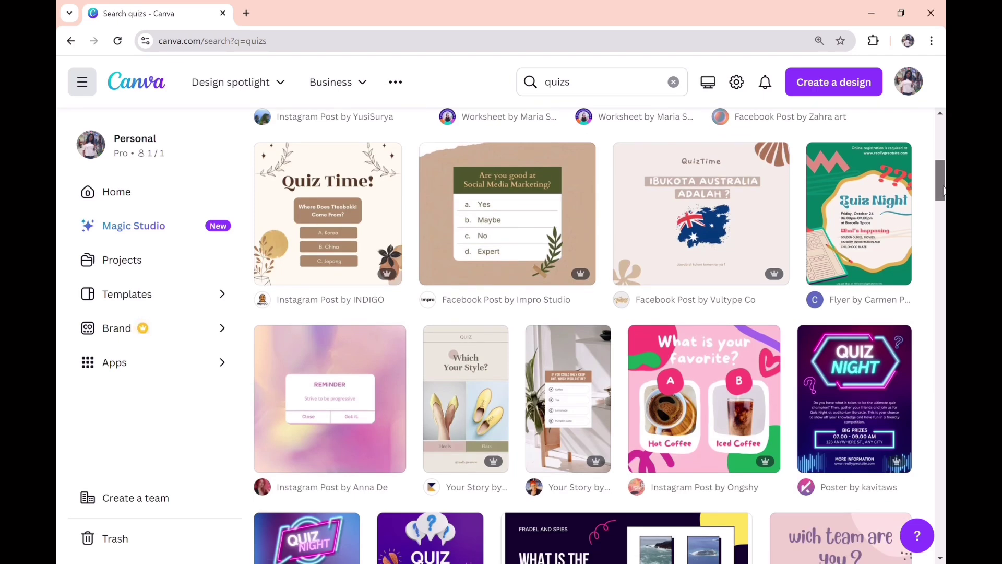
pyautogui.scroll(-5, 943, 191)
pyautogui.scroll(-4, 942, 190)
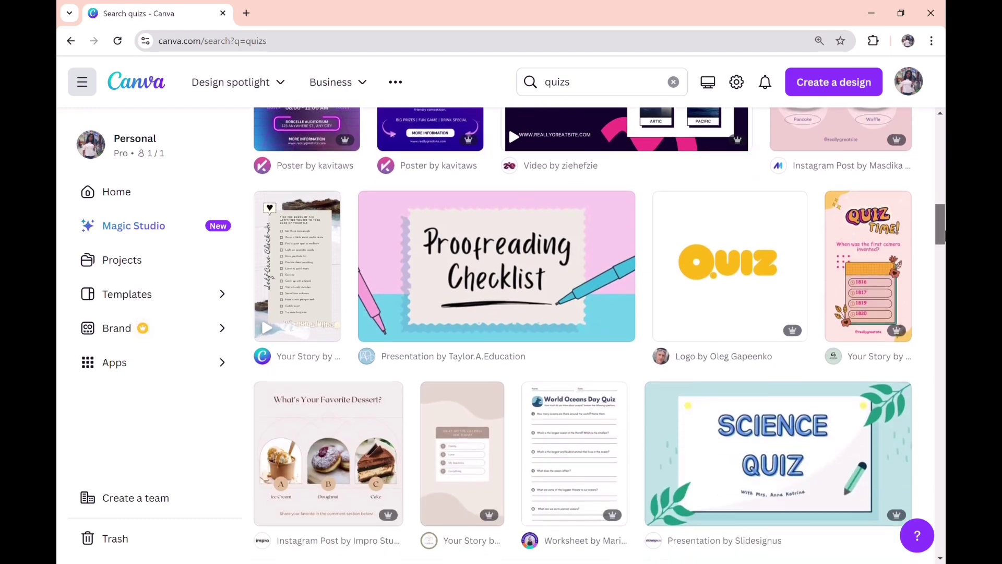
pyautogui.scroll(-8, 583, 334)
pyautogui.scroll(-4, 600, 335)
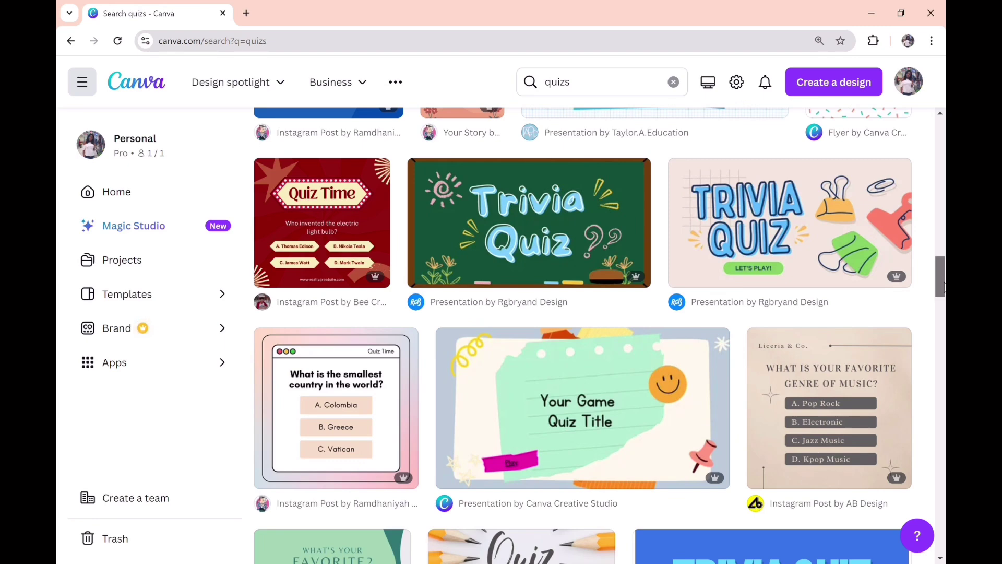
pyautogui.scroll(-5, 942, 284)
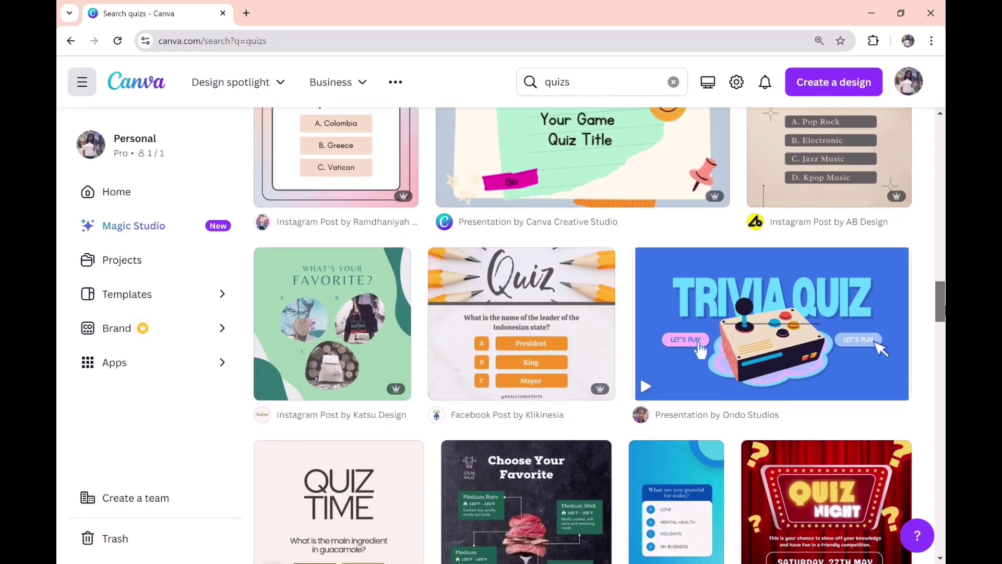
pyautogui.scroll(-10, 882, 326)
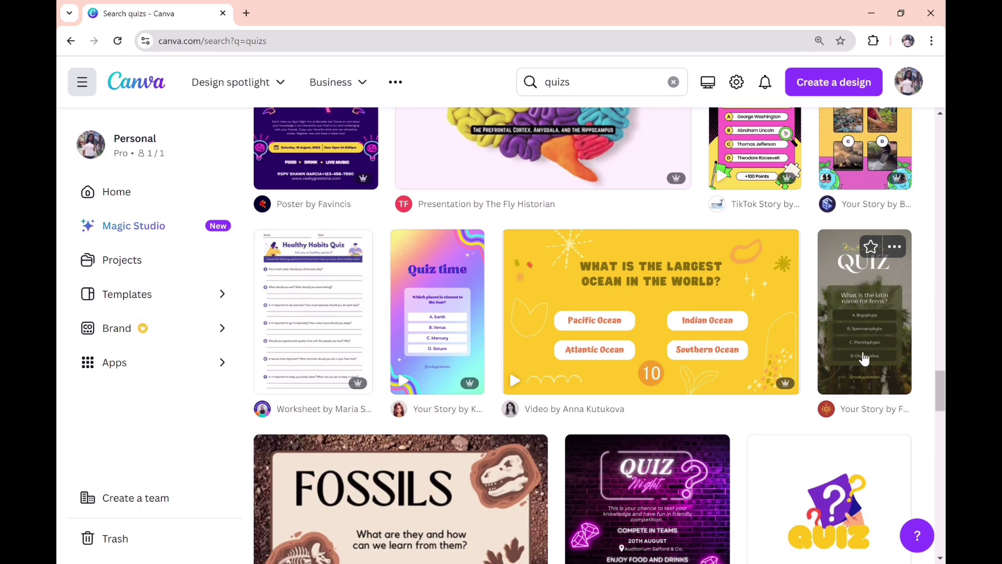
pyautogui.click(872, 320)
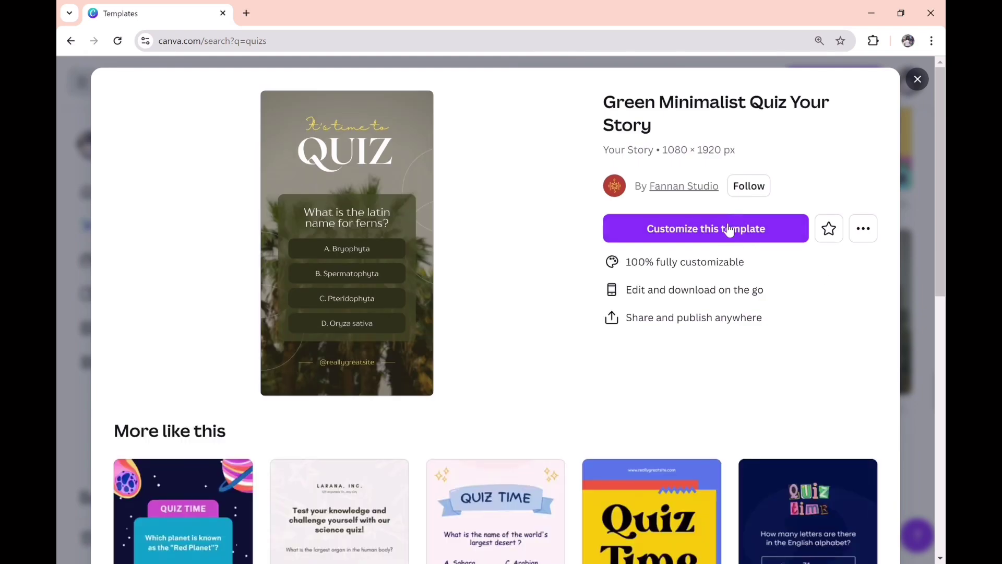
pyautogui.click(745, 235)
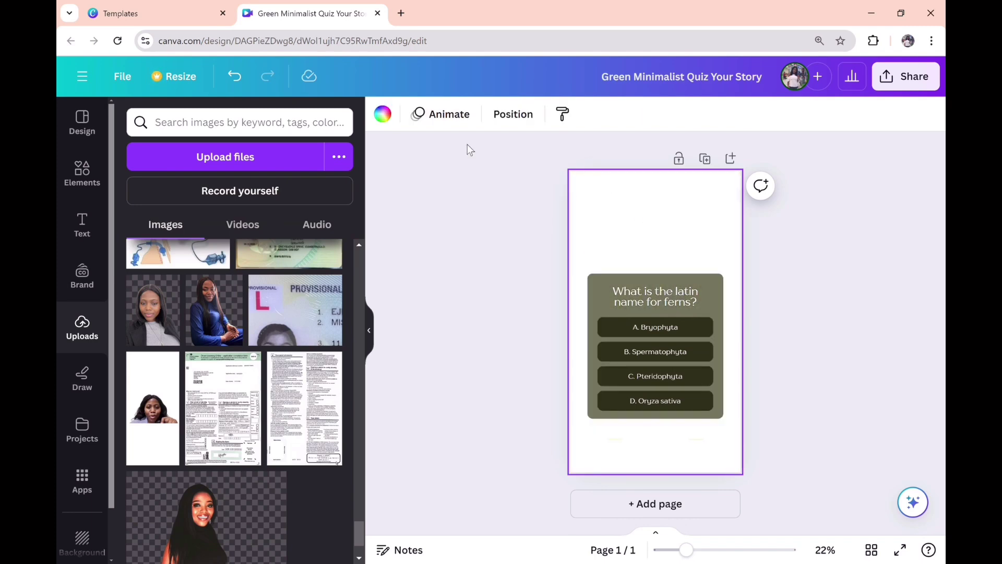
# Set the page's background colour to #A25F38.
pyautogui.click(392, 121)
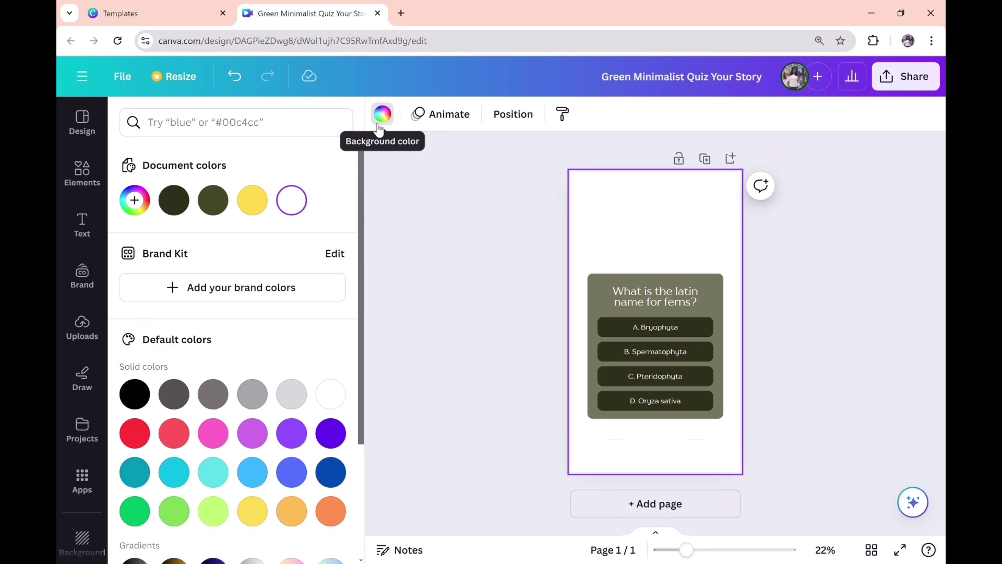
pyautogui.click(204, 132)
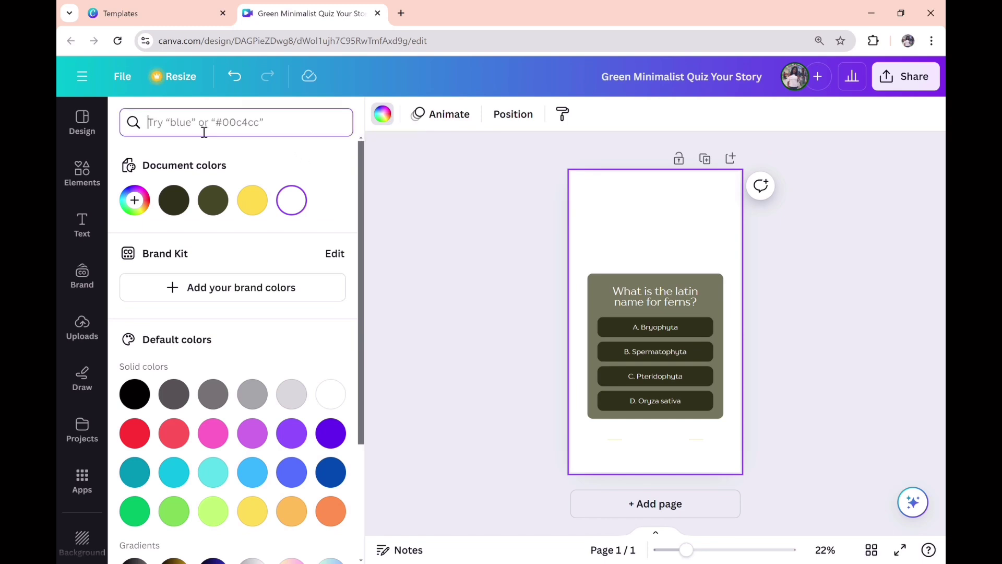
pyautogui.write('A2')
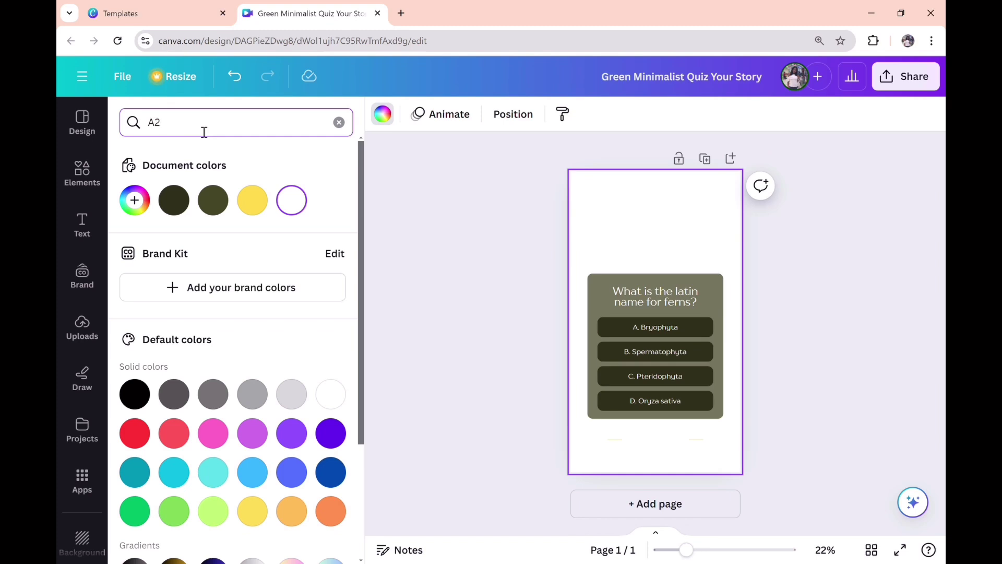
pyautogui.write('2')
pyautogui.press('BackSpace')
pyautogui.write('5F38')
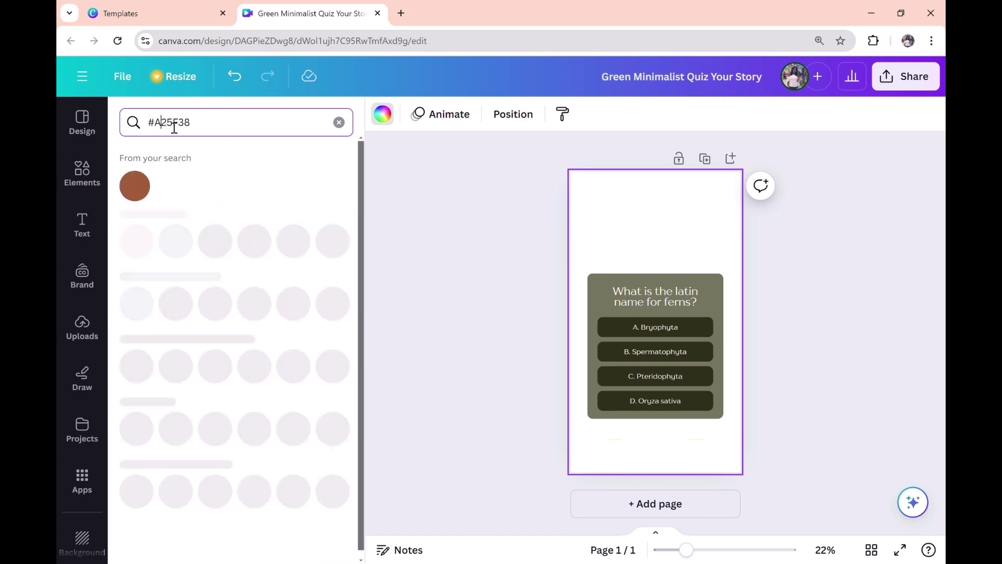
pyautogui.click(140, 191)
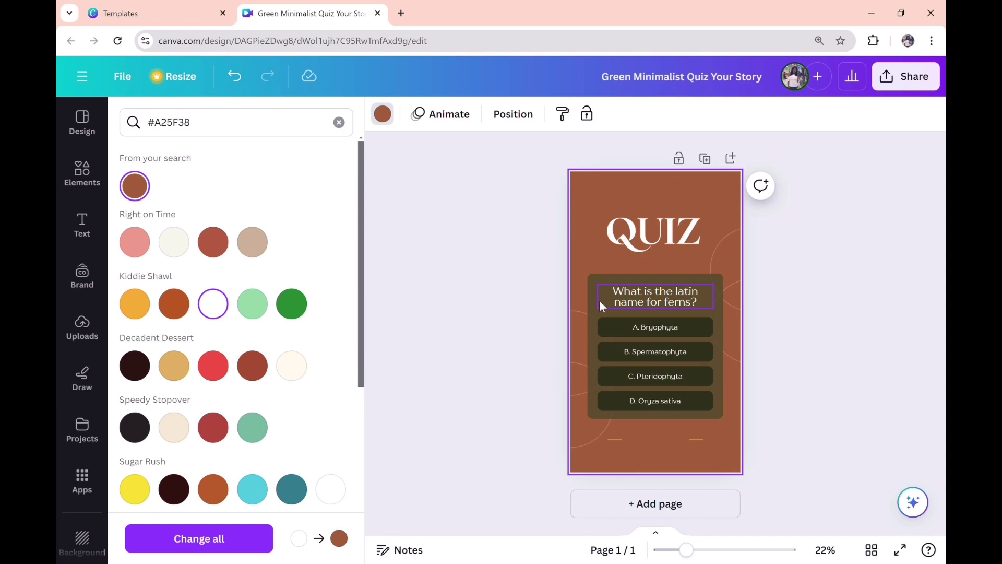
# Change the fill of the panel behind the question and answers to #F4EDD8 and deselect it.
pyautogui.click(597, 317)
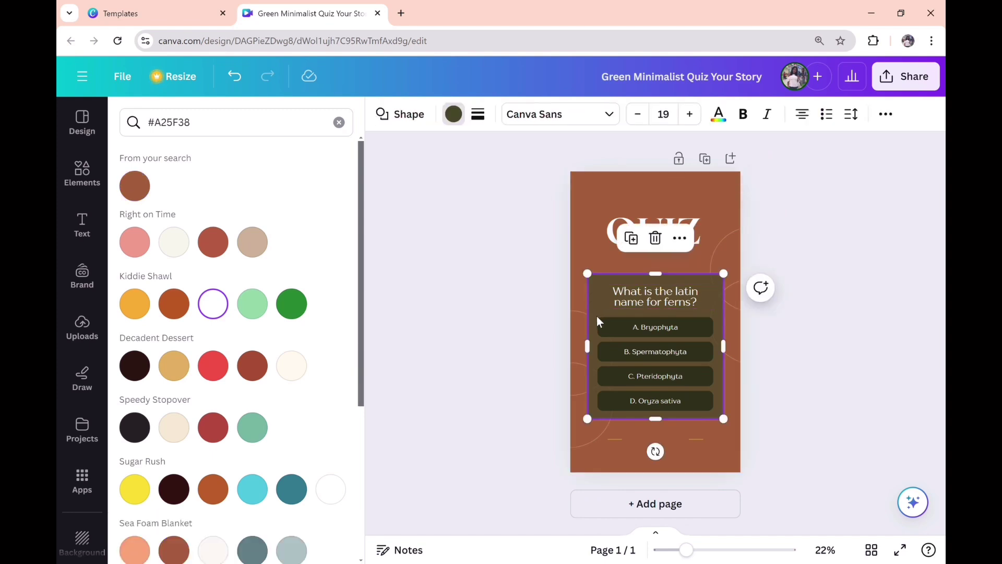
pyautogui.click(237, 126)
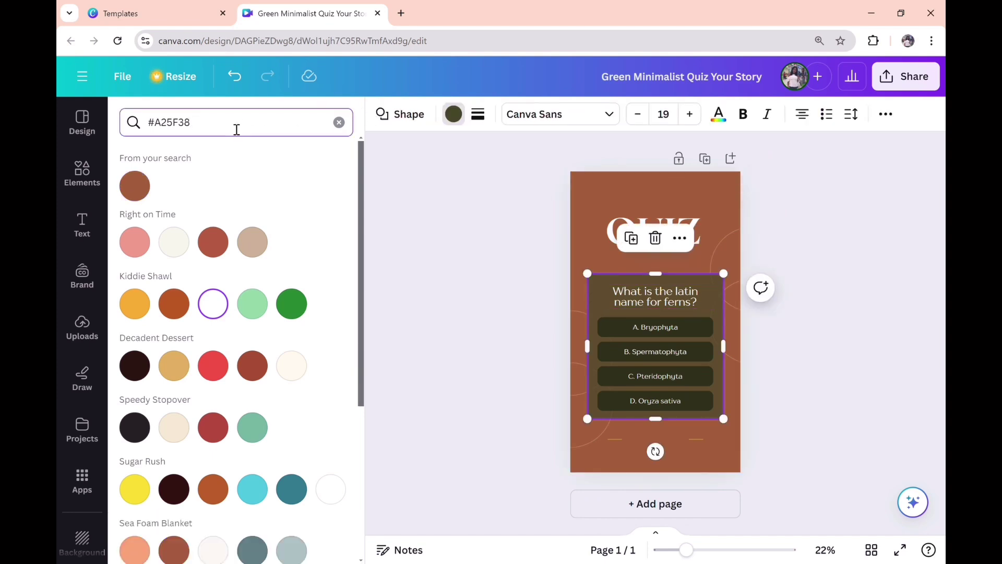
pyautogui.press('BackSpace')
pyautogui.press('BackSpace')
pyautogui.press('BackSpace')
pyautogui.press('BackSpace')
pyautogui.press('BackSpace')
pyautogui.press('BackSpace')
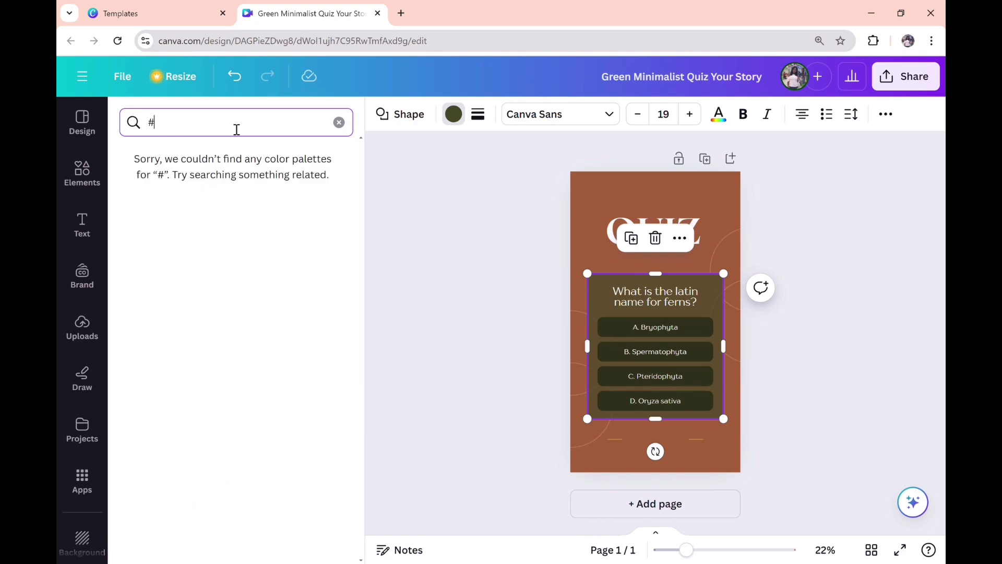
pyautogui.write('F')
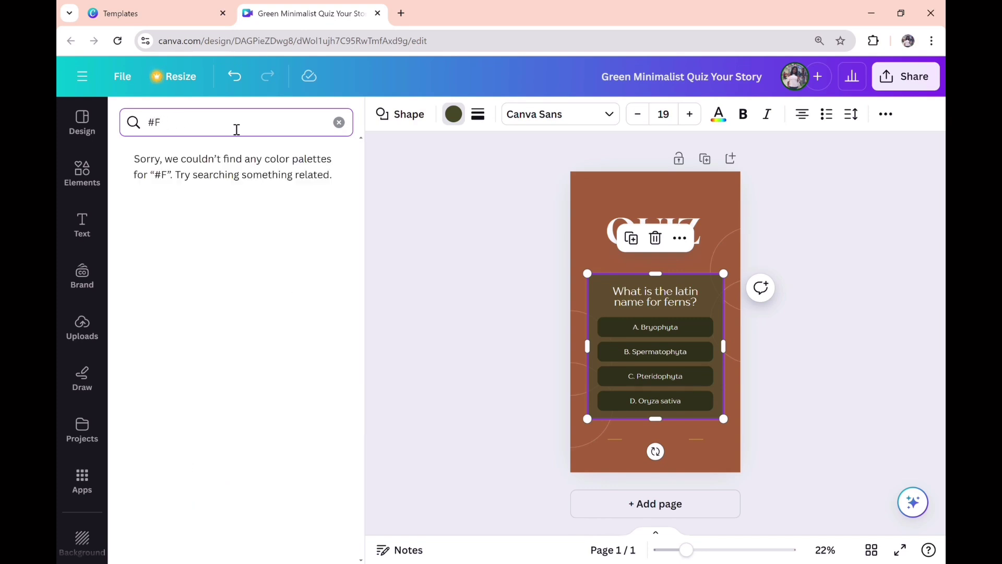
pyautogui.write('4E')
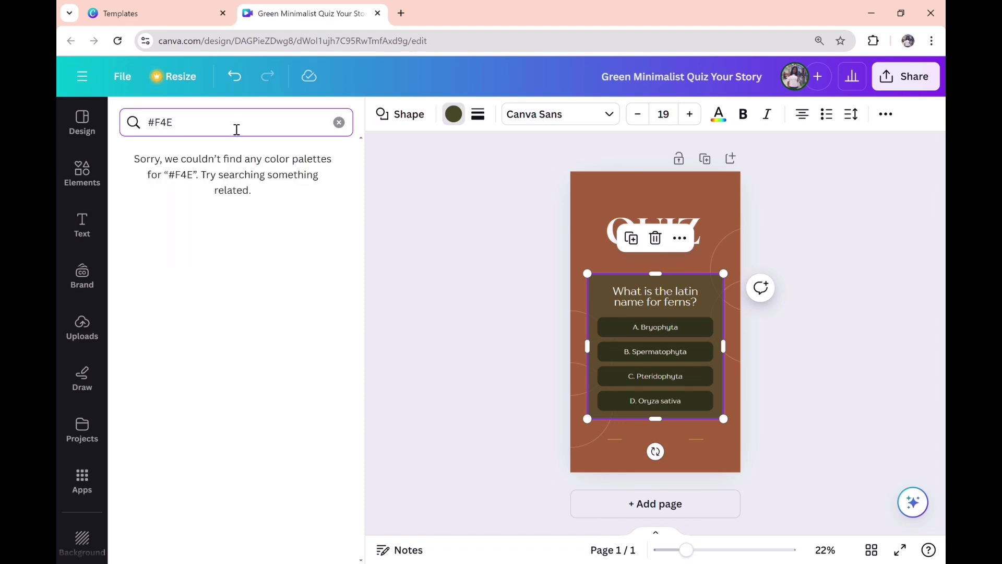
pyautogui.write('DD8')
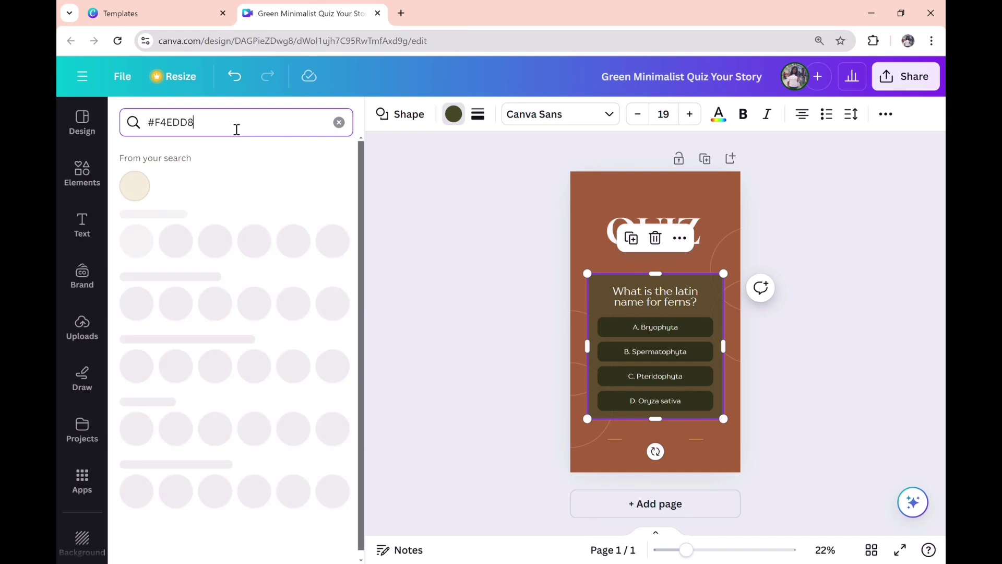
pyautogui.click(137, 189)
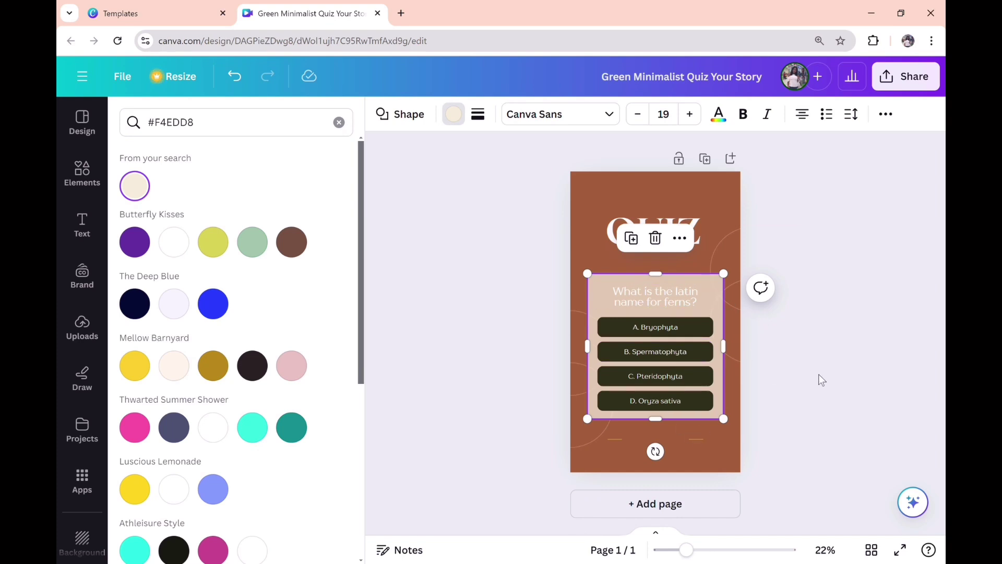
pyautogui.press('Escape')
pyautogui.press('Escape')
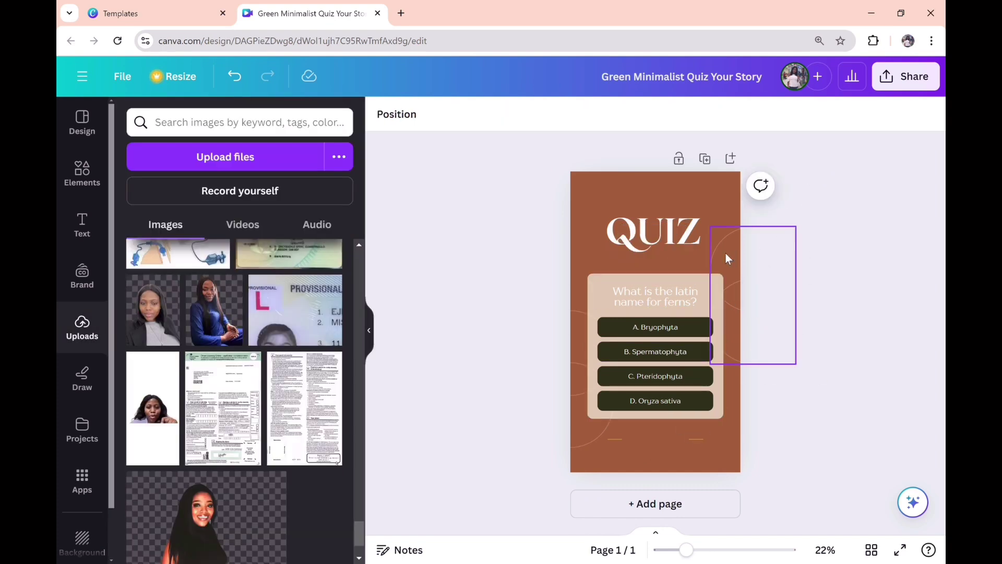
# Show the timeline and extend the quiz page's duration to 10.0 seconds.
pyautogui.click(656, 532)
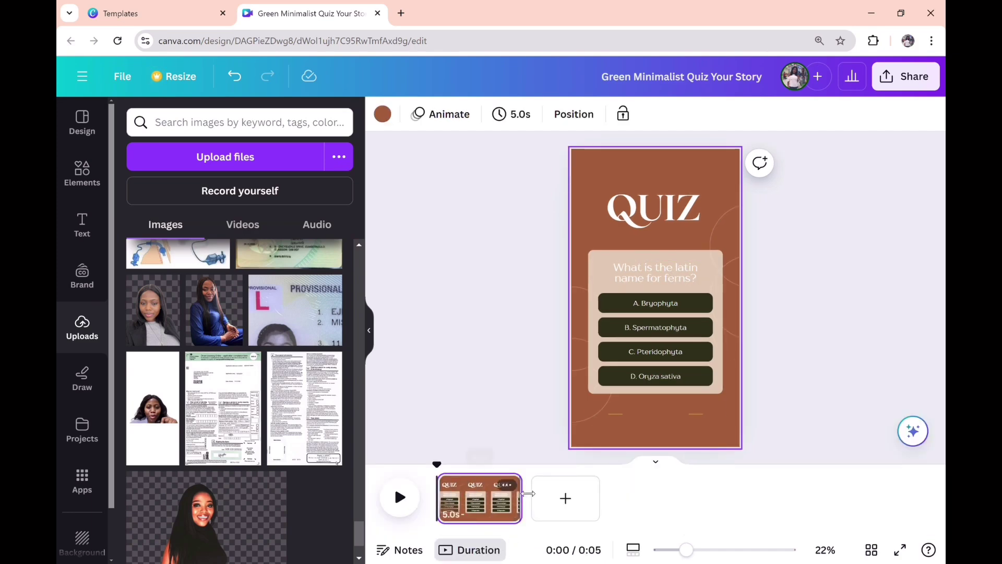
pyautogui.moveTo(526, 500); pyautogui.dragTo(615, 515)
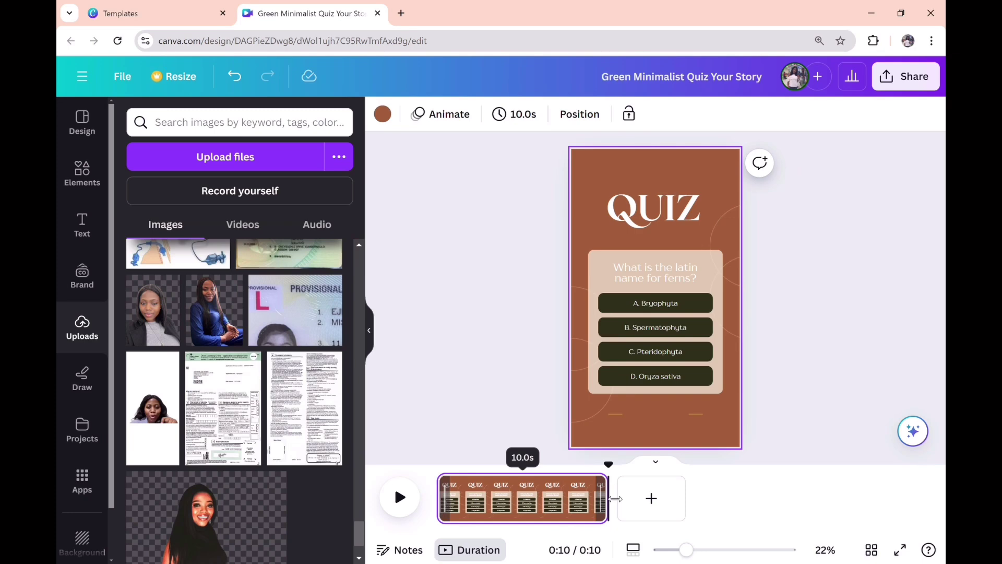
# Change the font of the QUIZ title to Hatton.
pyautogui.click(814, 367)
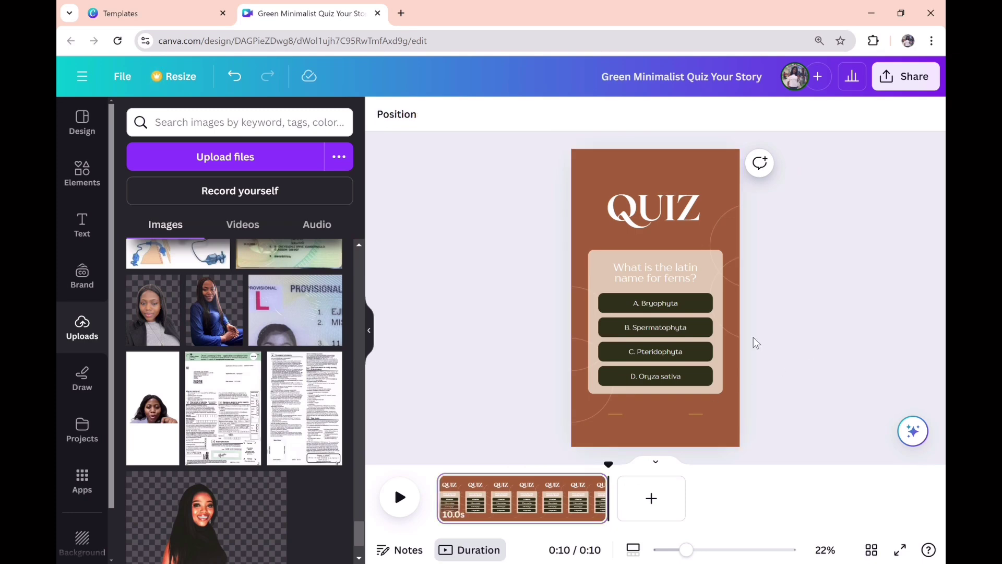
pyautogui.click(660, 270)
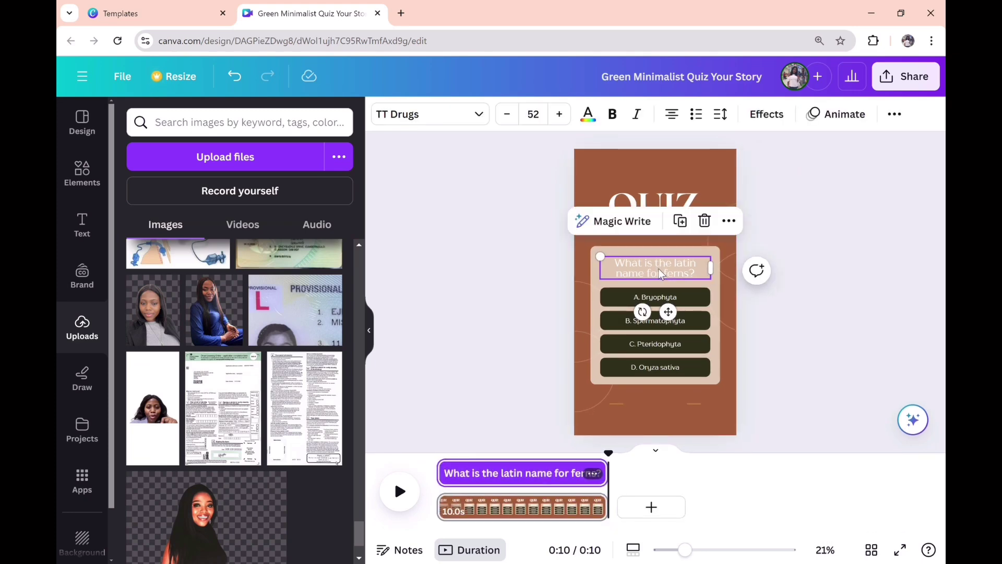
pyautogui.click(661, 184)
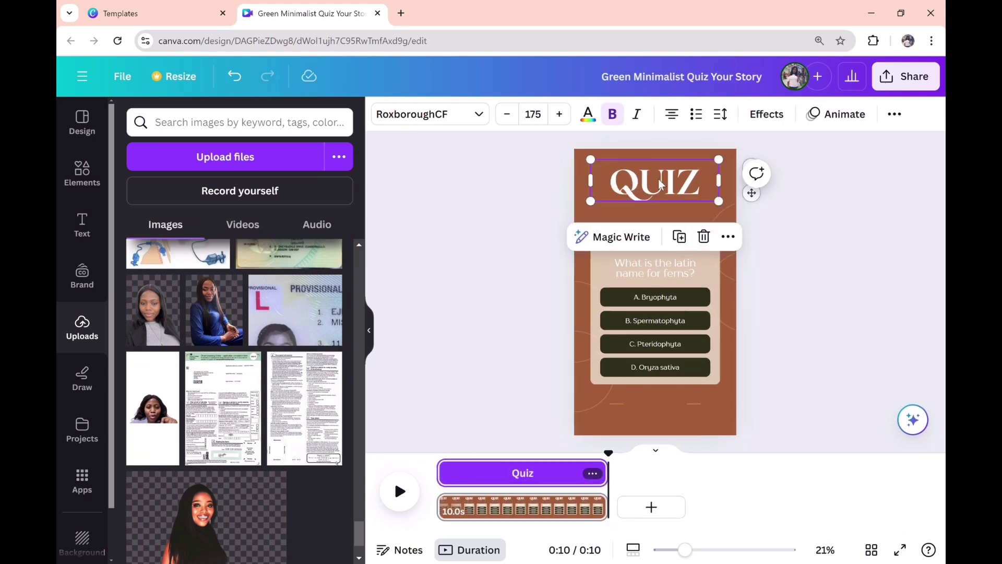
pyautogui.doubleClick(662, 185)
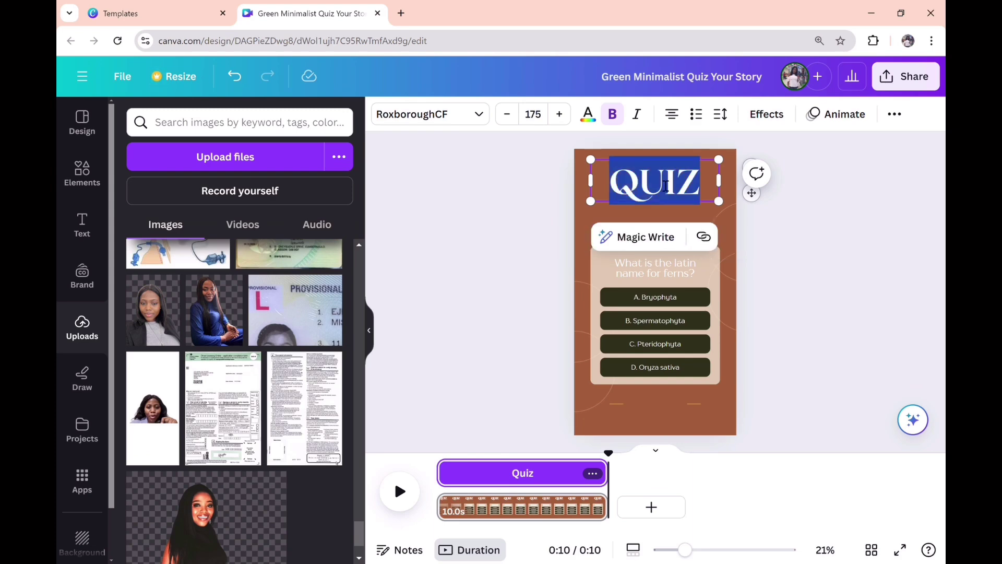
pyautogui.click(485, 118)
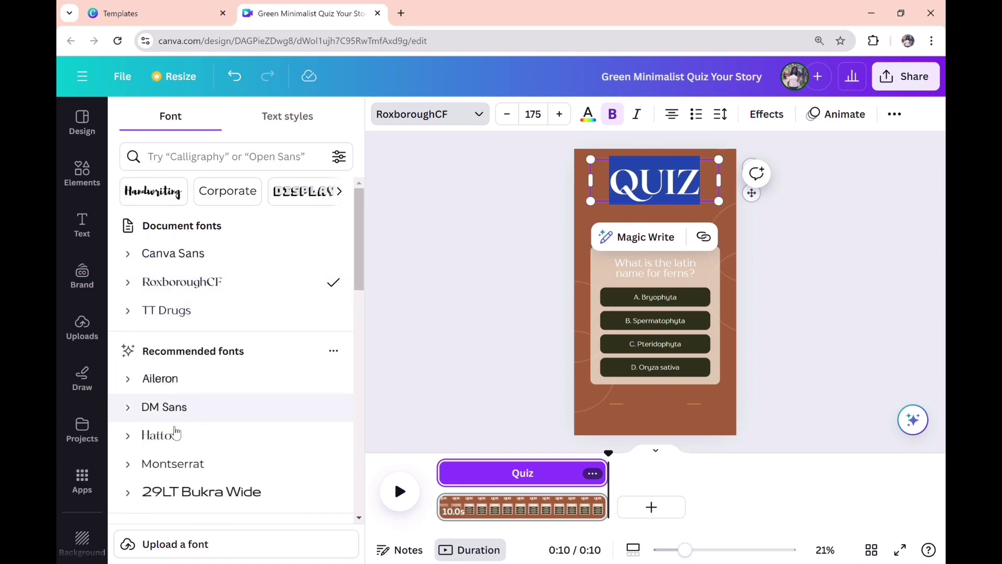
pyautogui.click(172, 435)
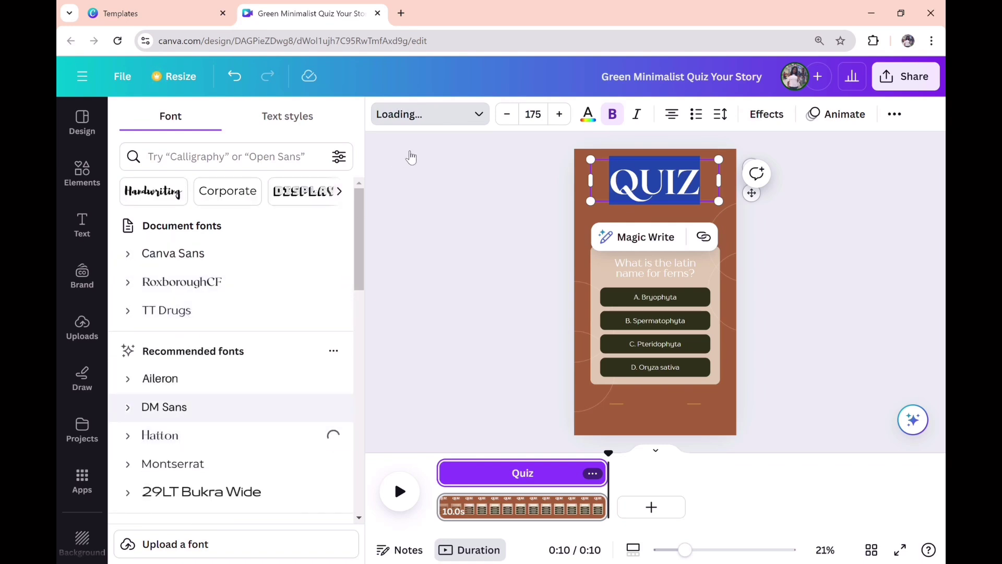
# Reduce the QUIZ title's font size to 161.
pyautogui.click(507, 114)
pyautogui.click(507, 114)
pyautogui.click(507, 114)
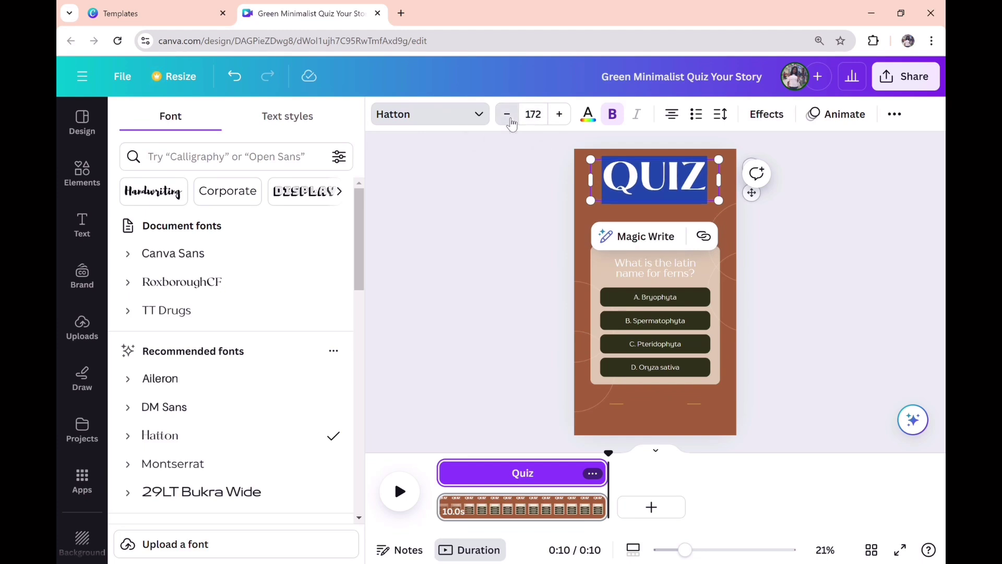
pyautogui.click(506, 115)
pyautogui.click(506, 115)
pyautogui.click(507, 114)
pyautogui.click(507, 114)
pyautogui.click(506, 114)
pyautogui.click(507, 115)
pyautogui.click(507, 115)
pyautogui.click(507, 114)
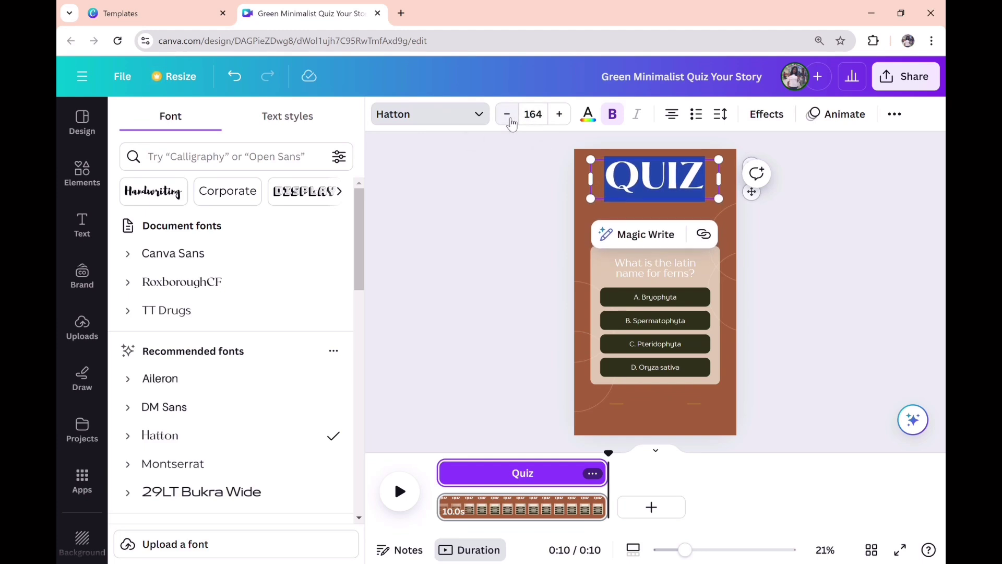
pyautogui.click(506, 114)
pyautogui.click(506, 115)
pyautogui.click(507, 114)
# Set the title's font size to 28 and extend its text to read "QUIZ QUESTION".
pyautogui.click(548, 118)
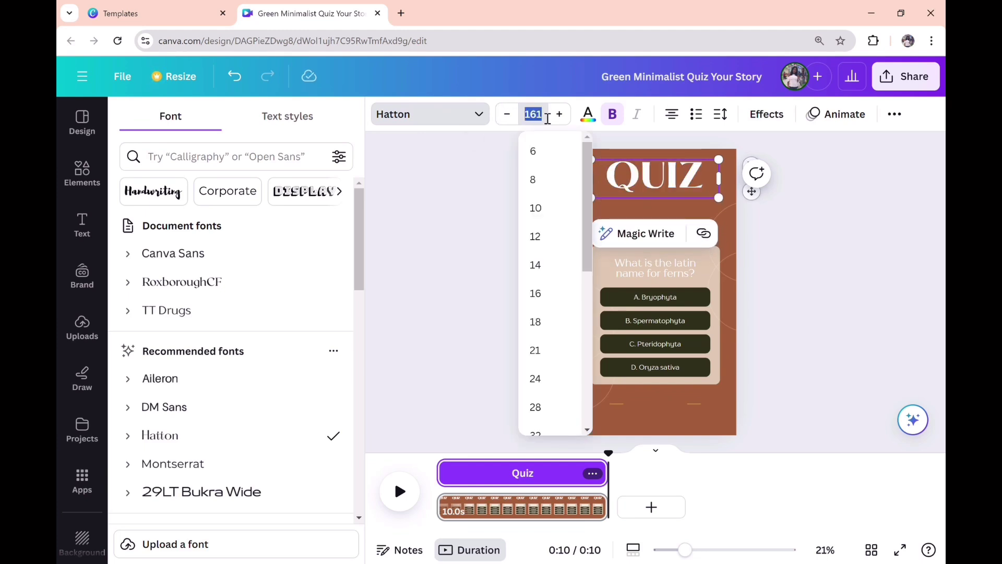
pyautogui.press('BackSpace')
pyautogui.write('60')
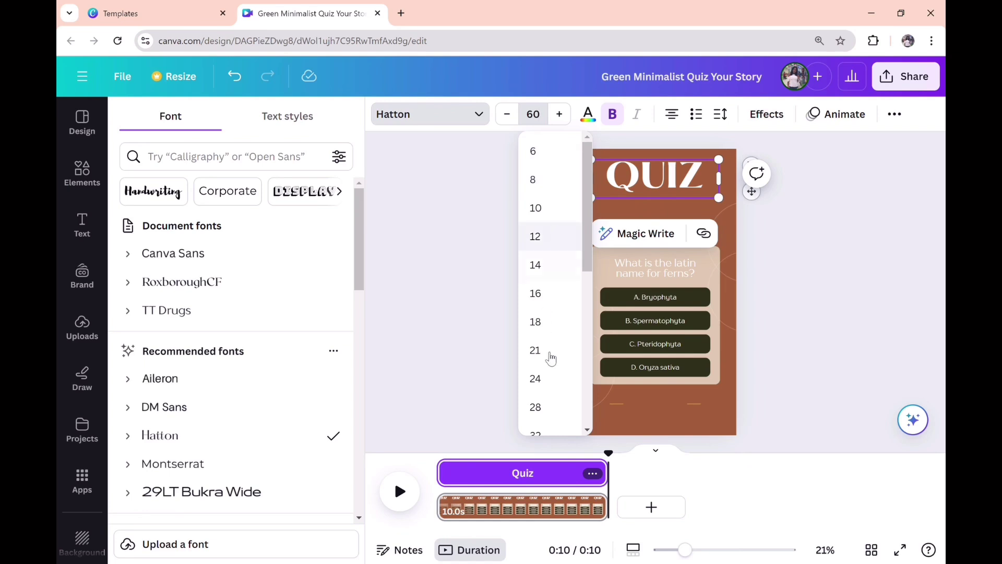
pyautogui.click(541, 405)
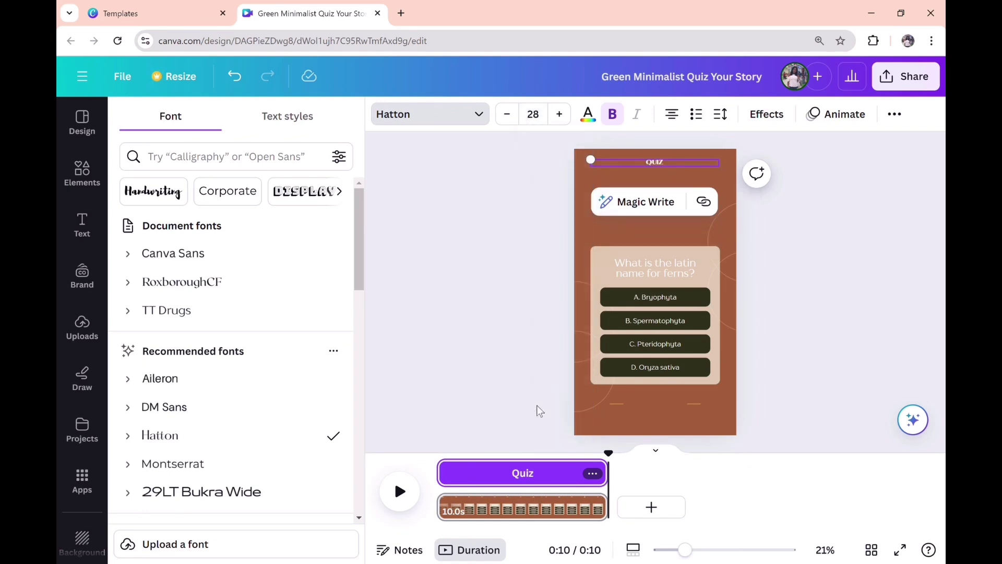
pyautogui.write('QUEST')
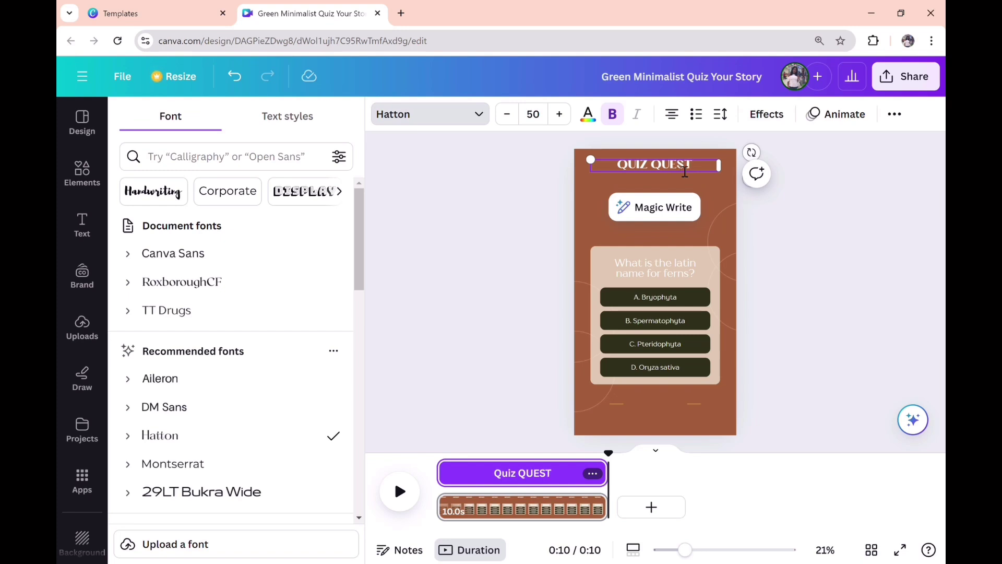
pyautogui.write('ION')
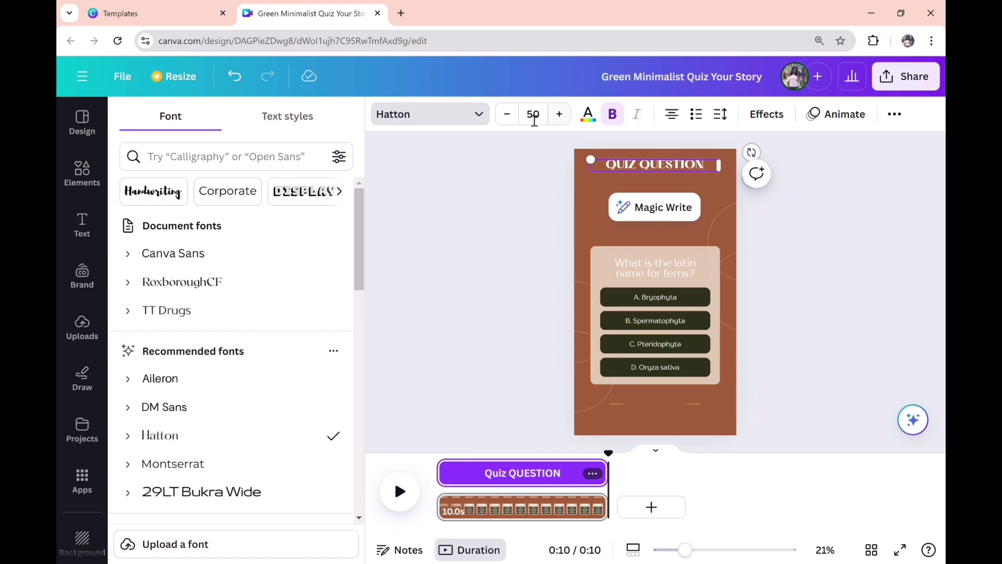
# Replace the question text about ferns with "ANSWER" and deselect it.
pyautogui.click(694, 275)
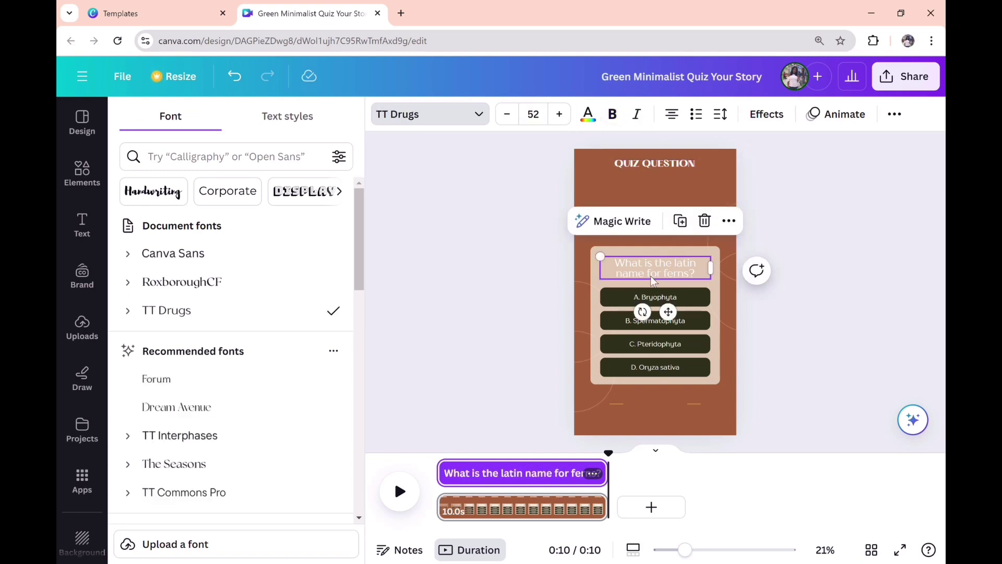
pyautogui.doubleClick(696, 275)
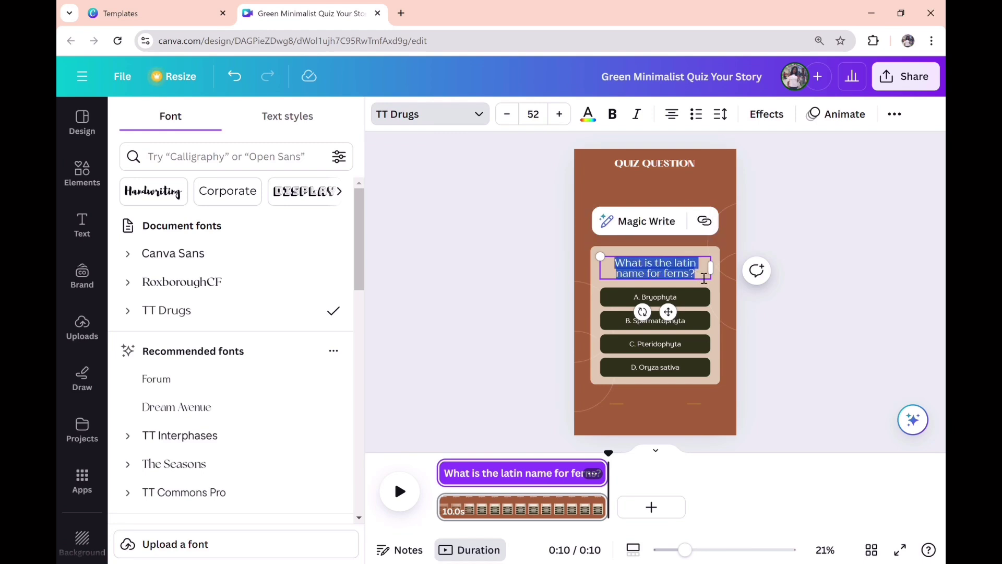
pyautogui.write('ANSWE')
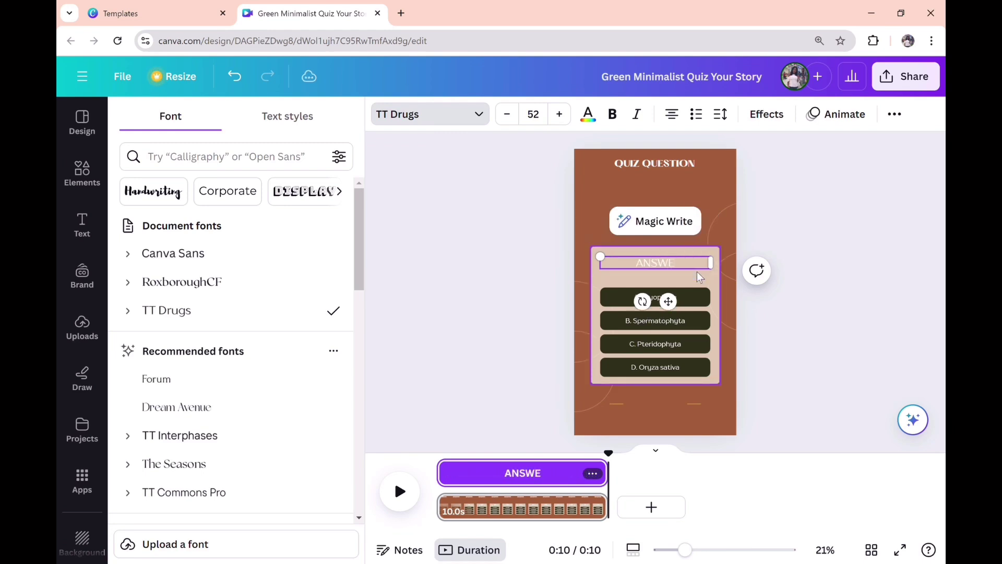
pyautogui.write('R')
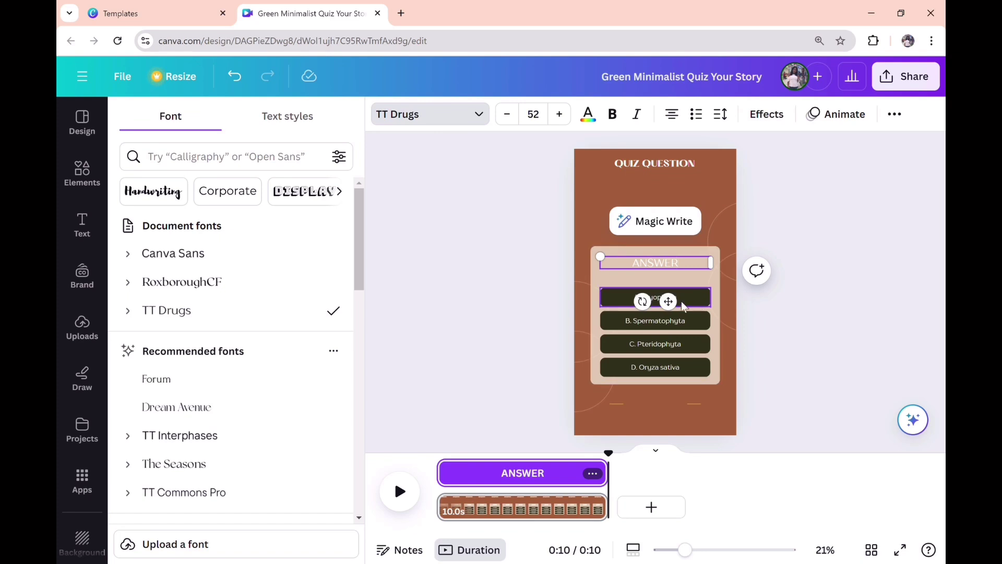
pyautogui.click(806, 260)
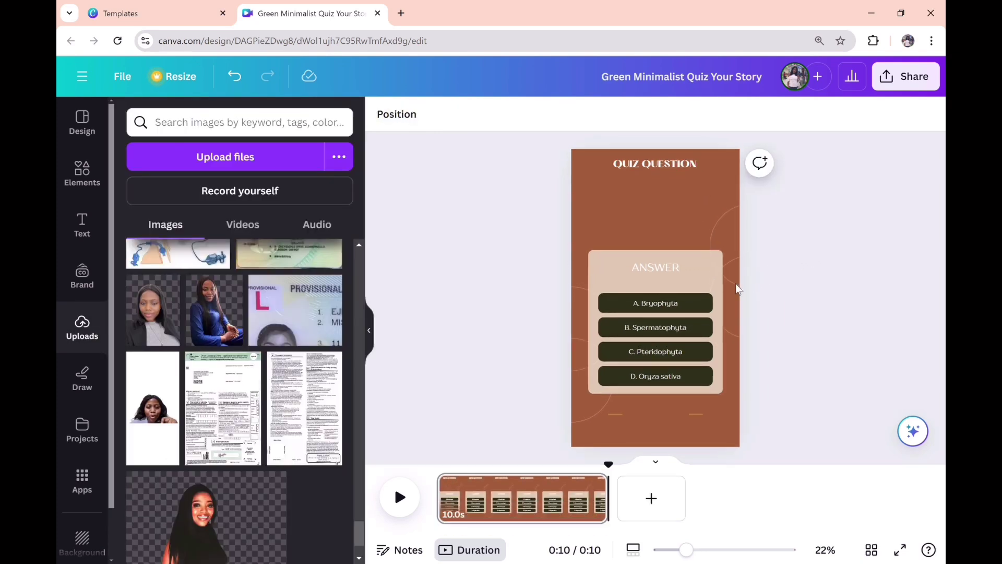
# Trim the start of the ANSWER text's timing so it shows only during about the last 3 seconds of the page.
pyautogui.click(664, 267)
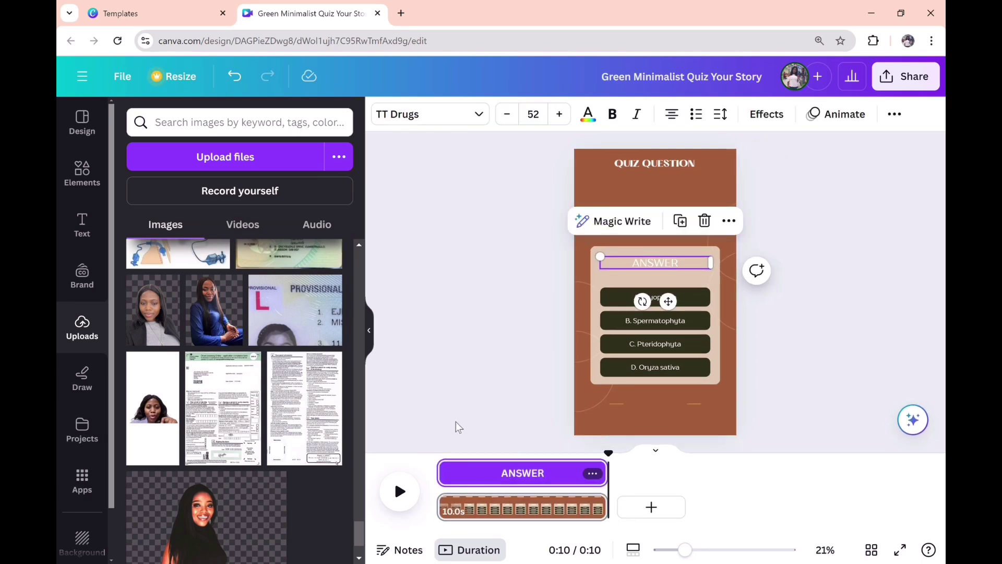
pyautogui.moveTo(447, 474)
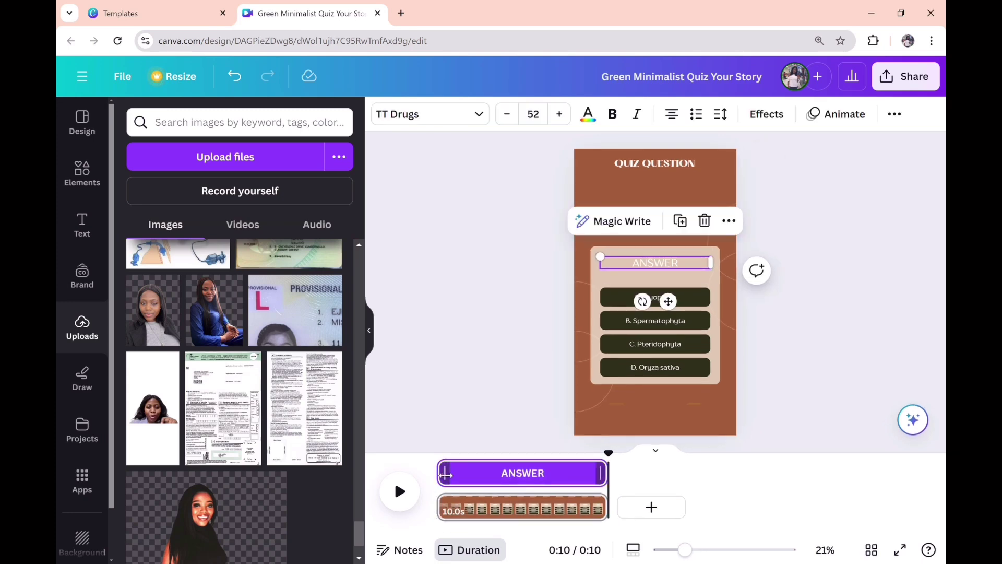
pyautogui.moveTo(446, 475); pyautogui.dragTo(567, 485)
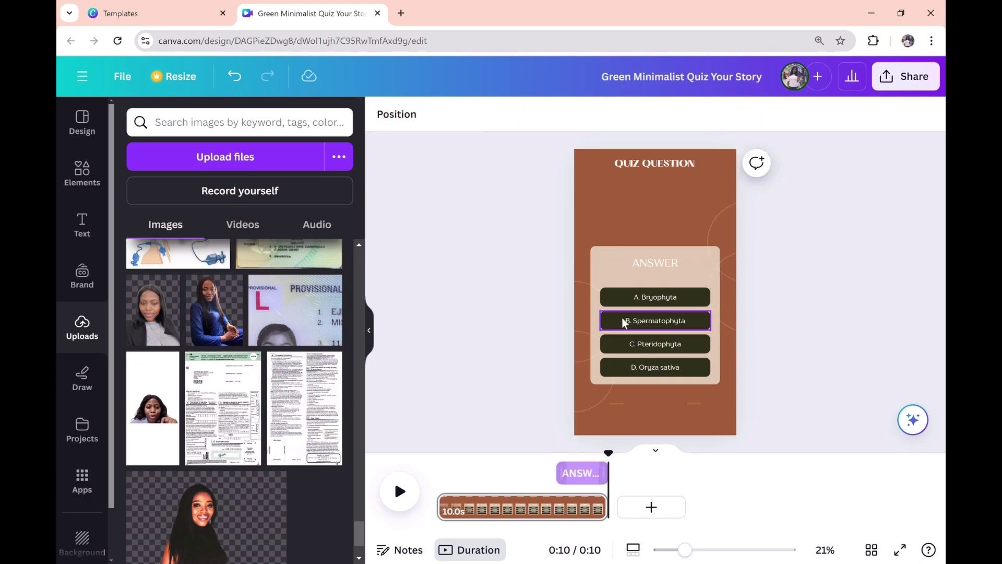
# Shorten the timing of answer options A and B so both end where the ANSWER text starts.
pyautogui.click(659, 297)
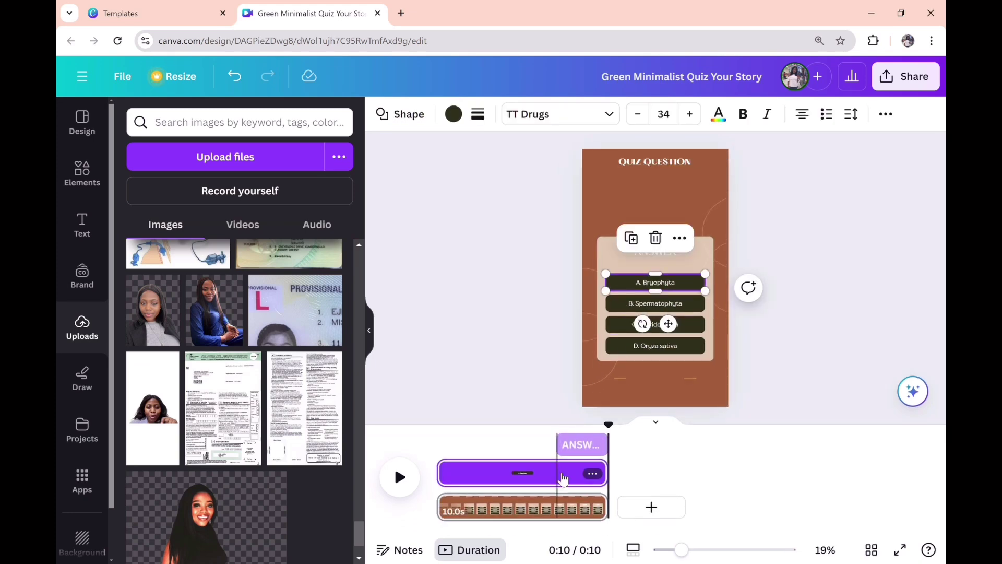
pyautogui.moveTo(610, 471)
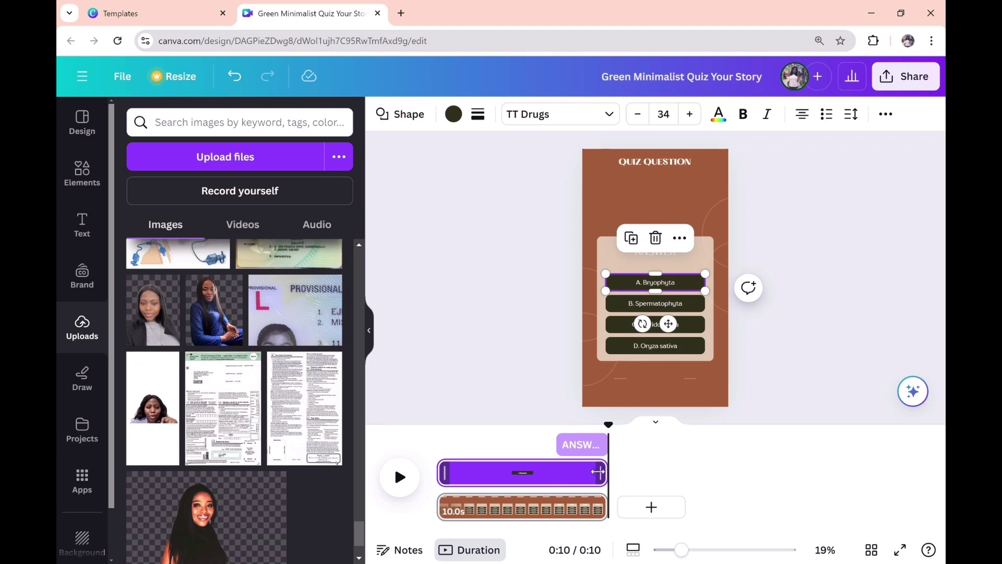
pyautogui.moveTo(610, 471); pyautogui.dragTo(561, 469)
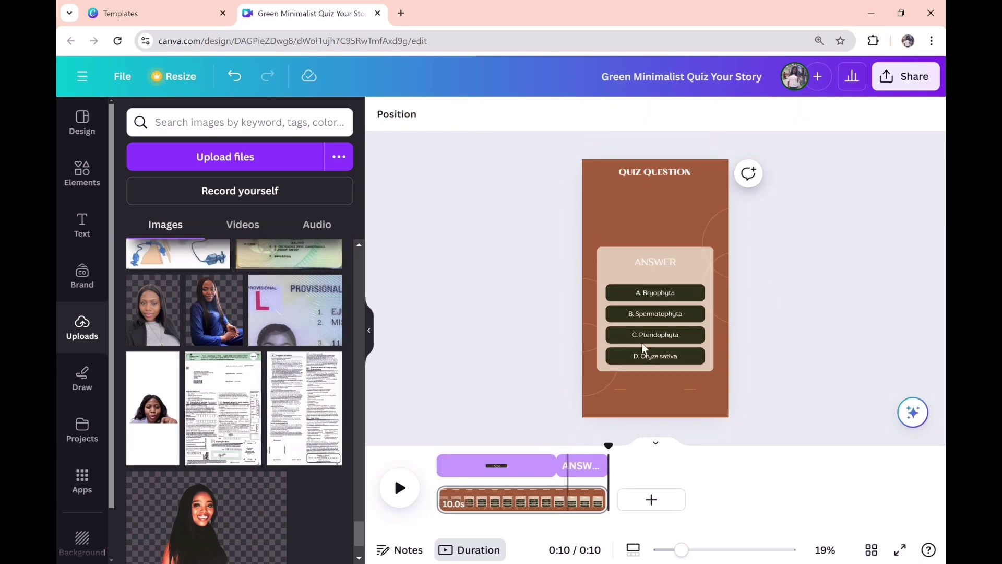
pyautogui.click(647, 326)
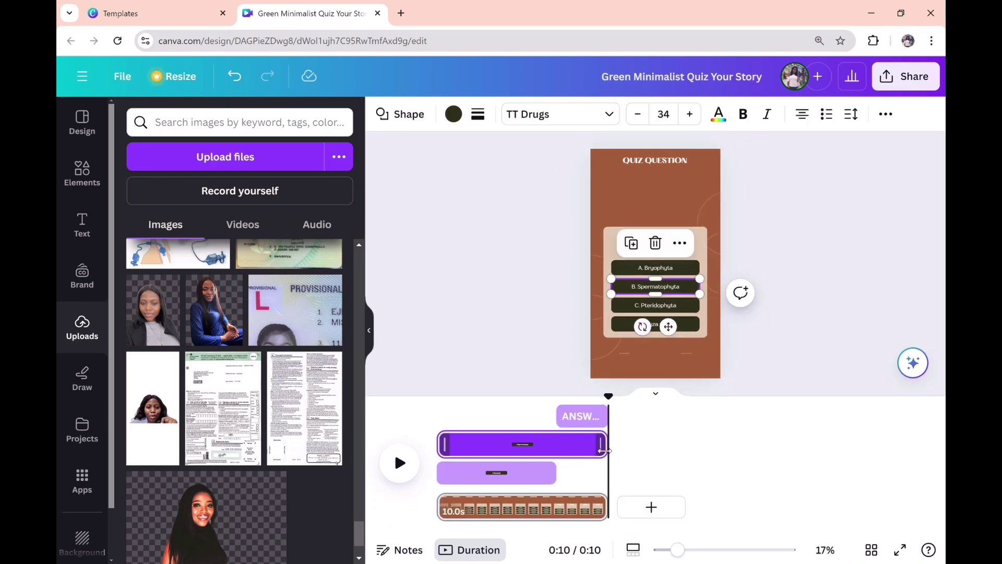
pyautogui.moveTo(604, 451); pyautogui.dragTo(562, 451)
# Shorten the timing of answer options C and D so both end where the ANSWER text starts.
pyautogui.click(655, 305)
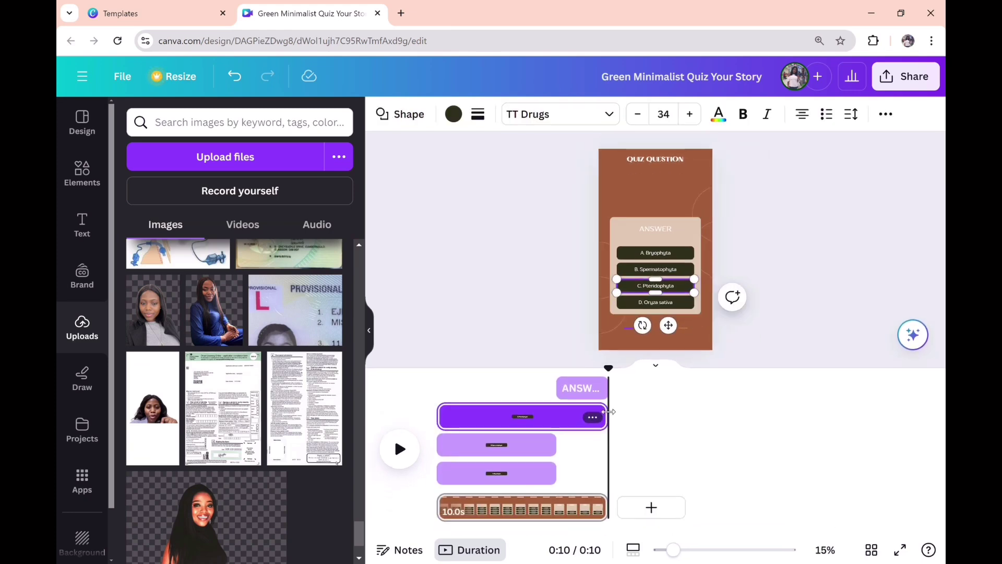
pyautogui.moveTo(614, 415); pyautogui.dragTo(563, 413)
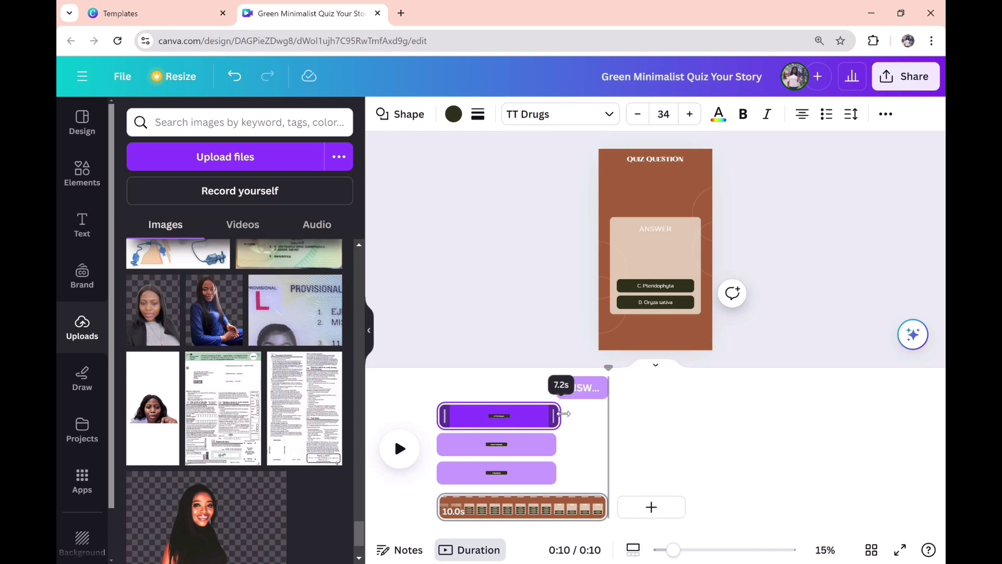
pyautogui.click(664, 287)
pyautogui.click(658, 323)
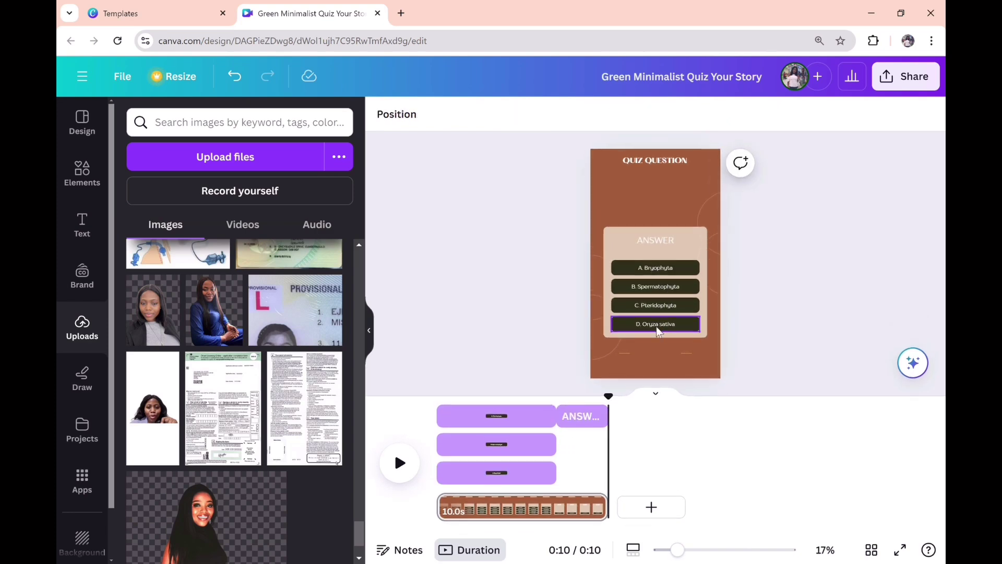
pyautogui.click(658, 332)
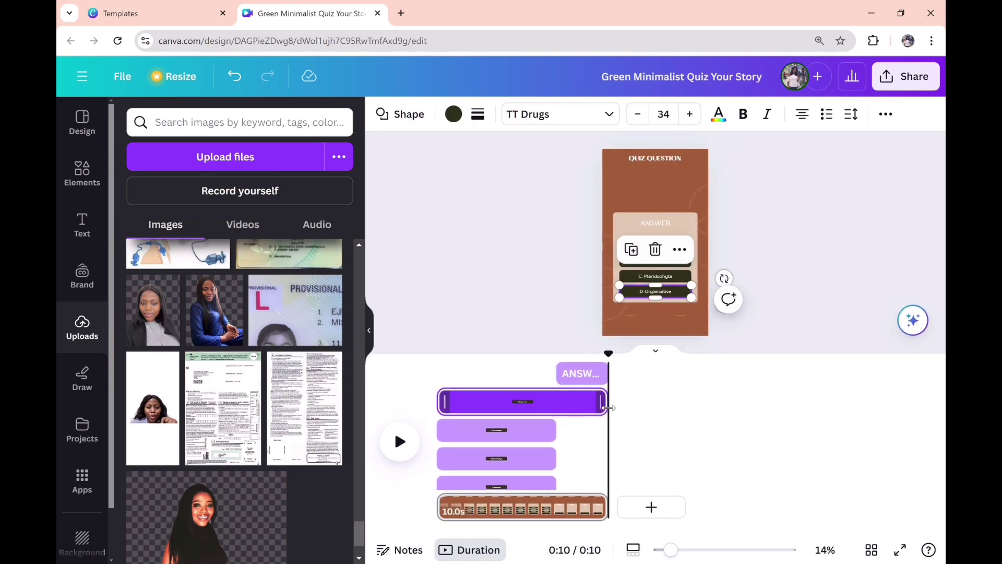
pyautogui.moveTo(608, 408); pyautogui.dragTo(557, 411)
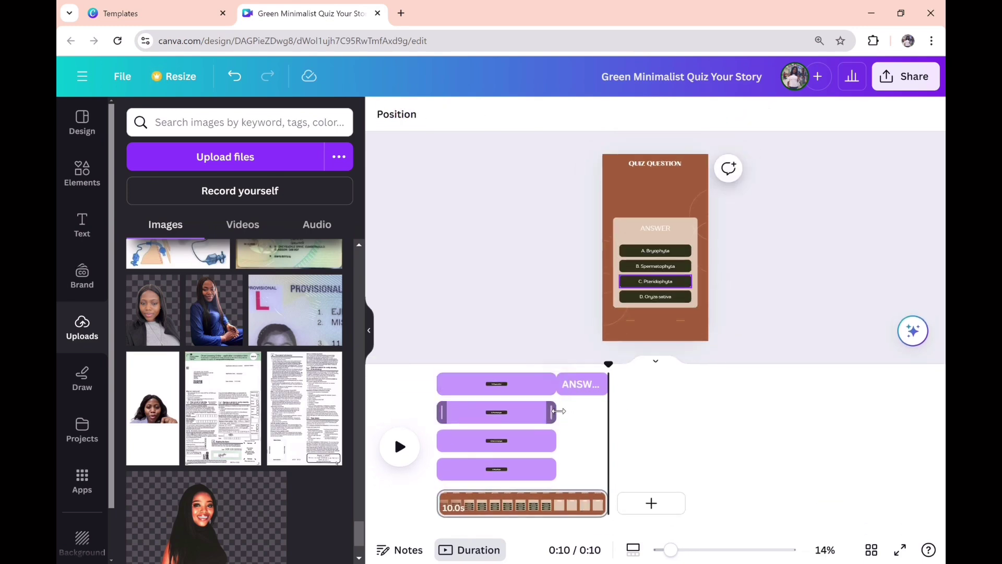
pyautogui.click(669, 160)
pyautogui.click(669, 160)
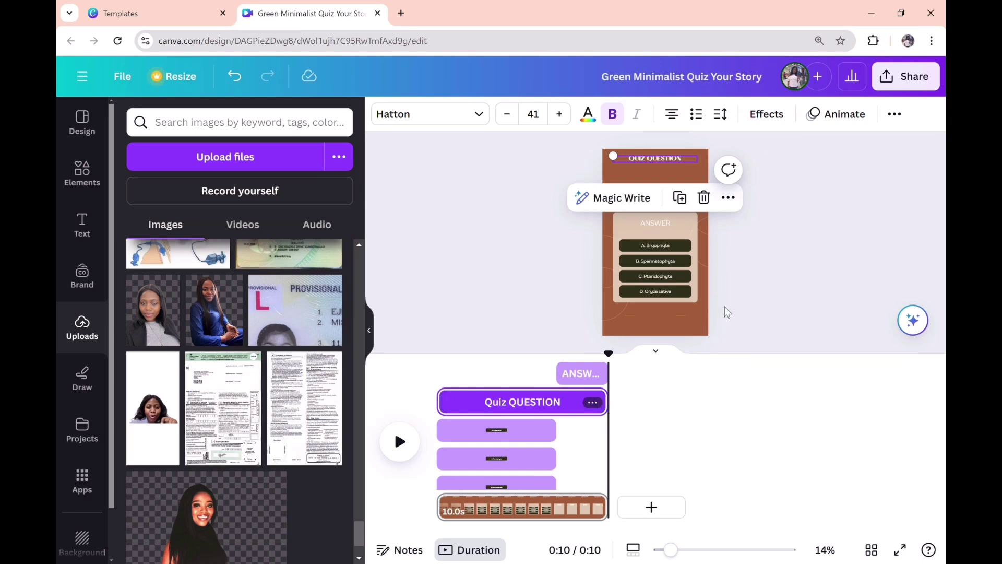
pyautogui.click(740, 293)
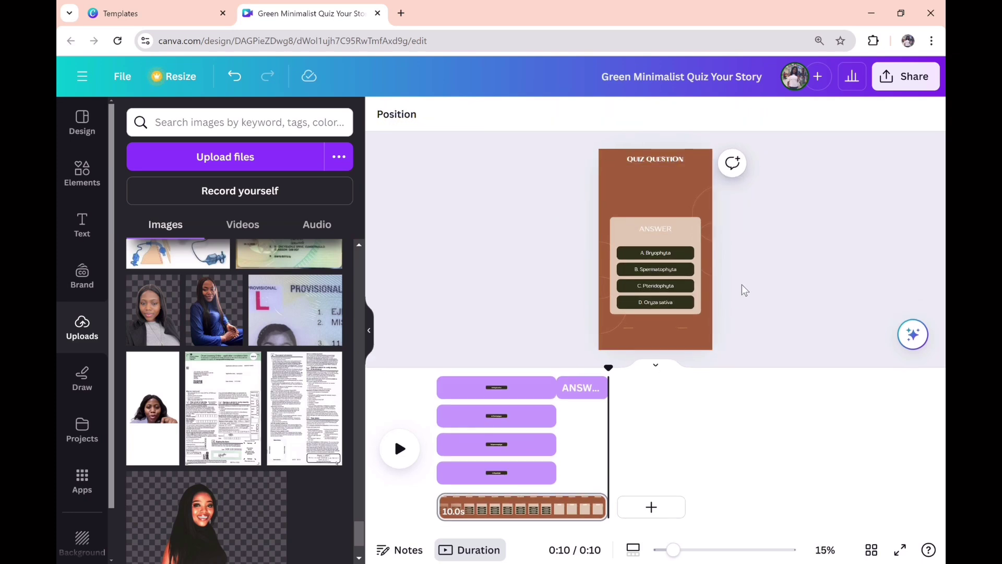
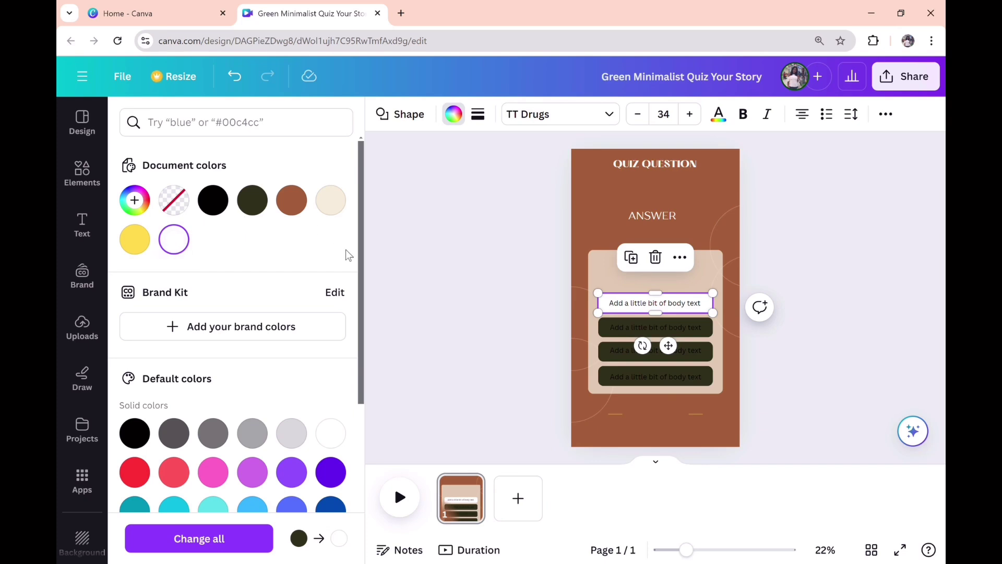
# Change the fill colour of the second answer option box to white.
pyautogui.click(606, 334)
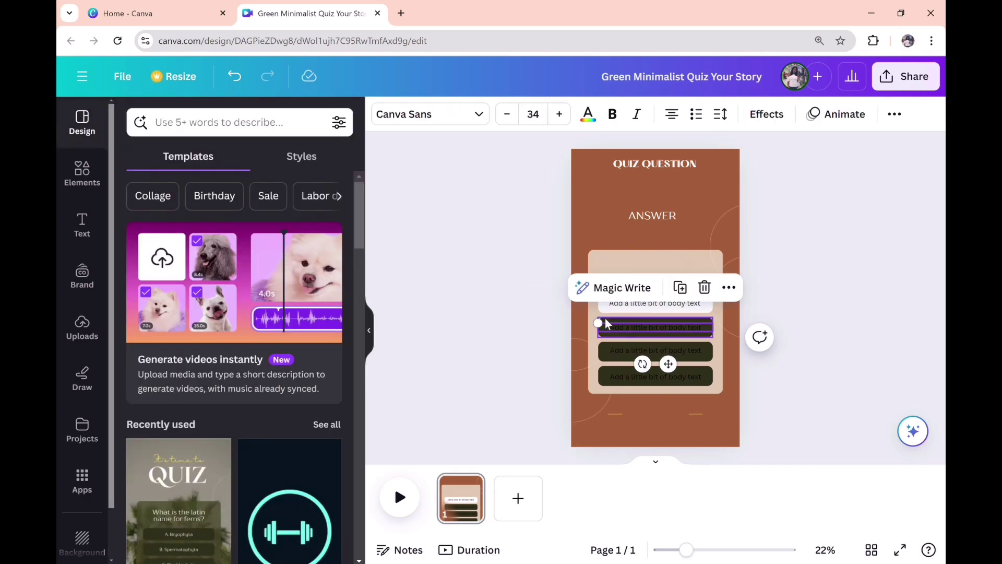
pyautogui.click(609, 340)
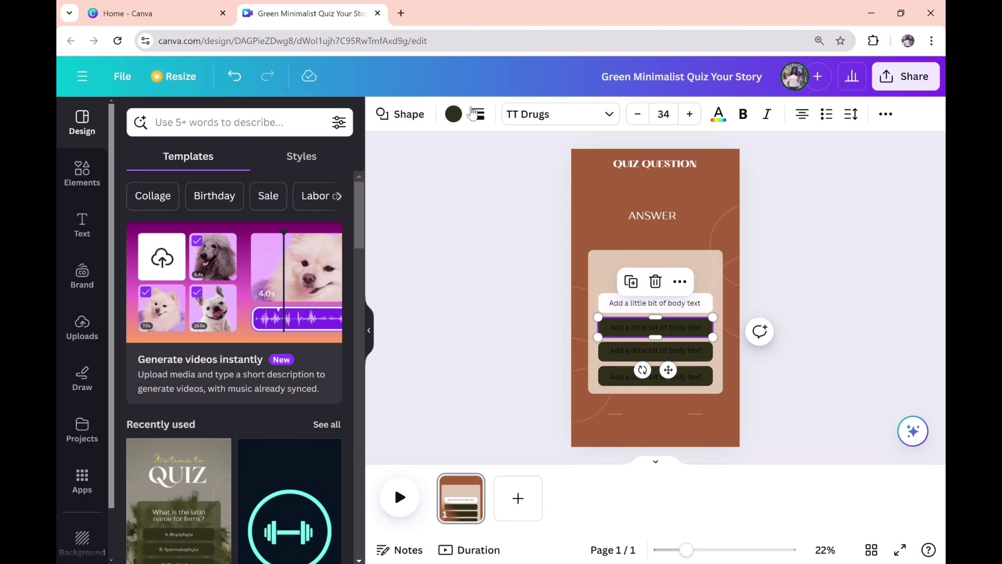
pyautogui.click(453, 114)
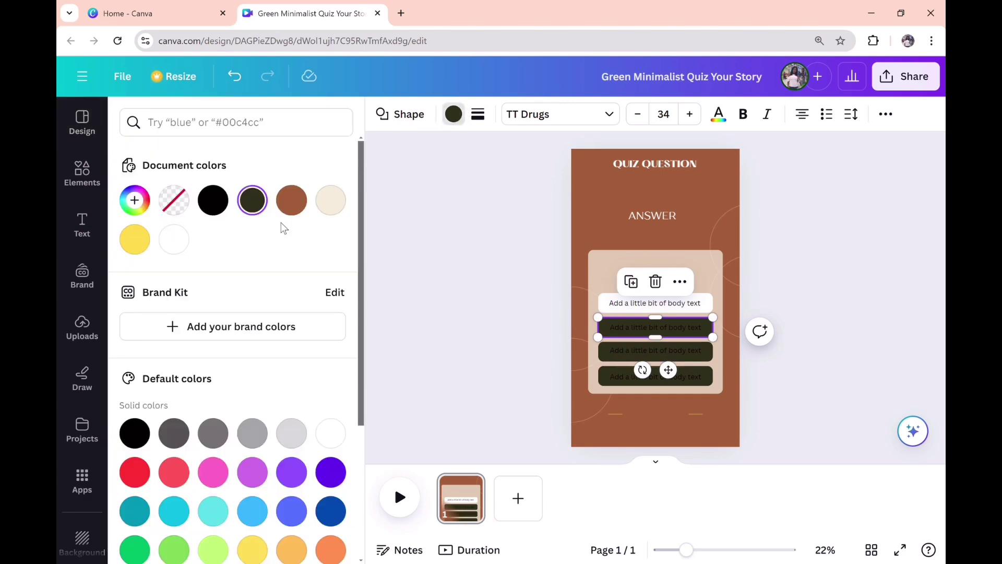
pyautogui.click(174, 239)
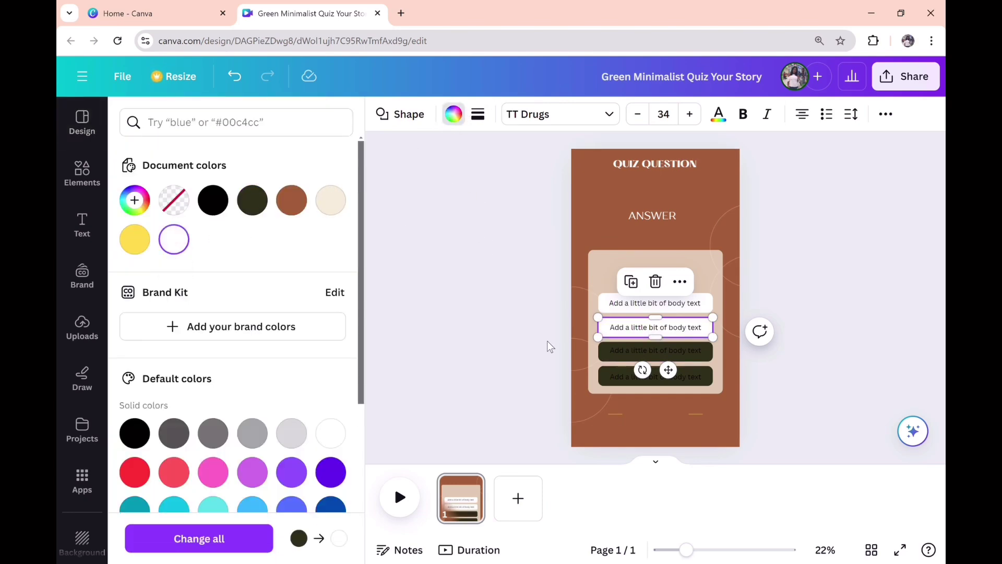
# Change the fill colour of the third and fourth answer option boxes to white.
pyautogui.click(605, 357)
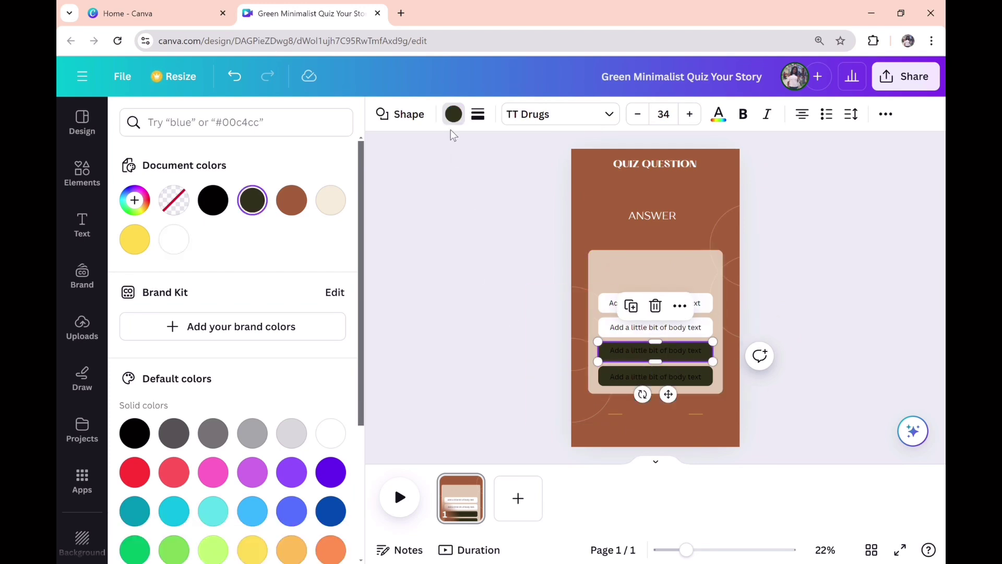
pyautogui.click(454, 114)
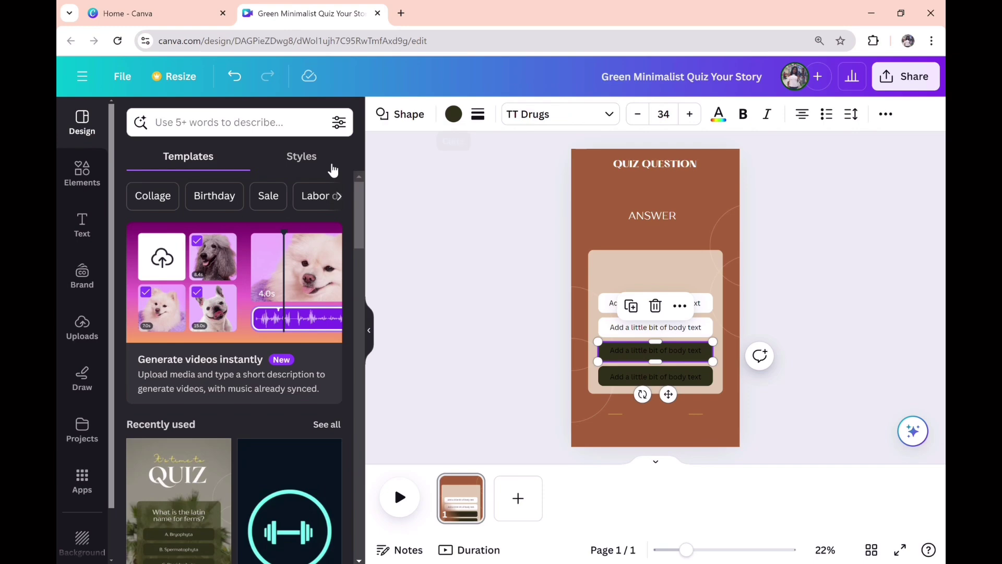
pyautogui.click(453, 114)
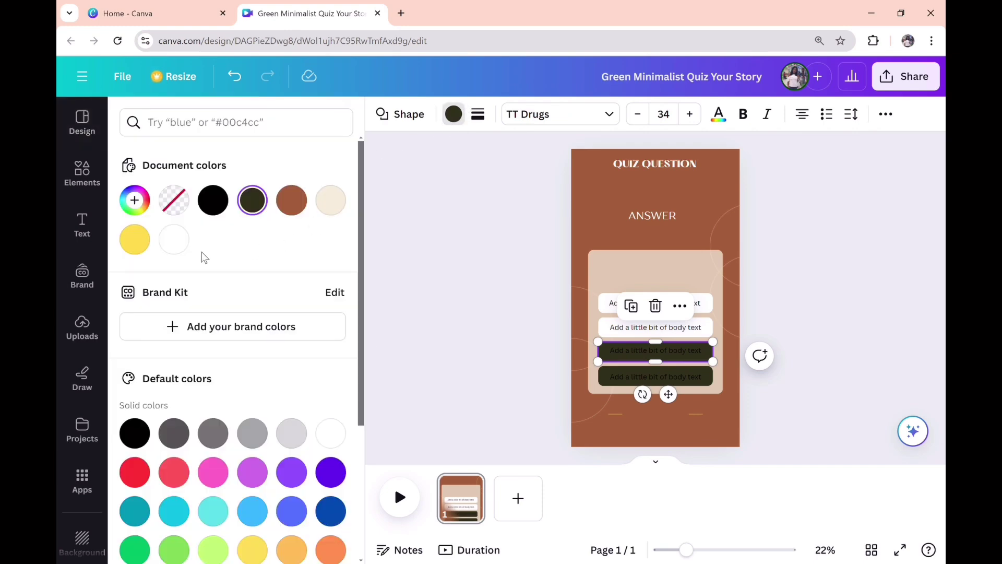
pyautogui.click(185, 242)
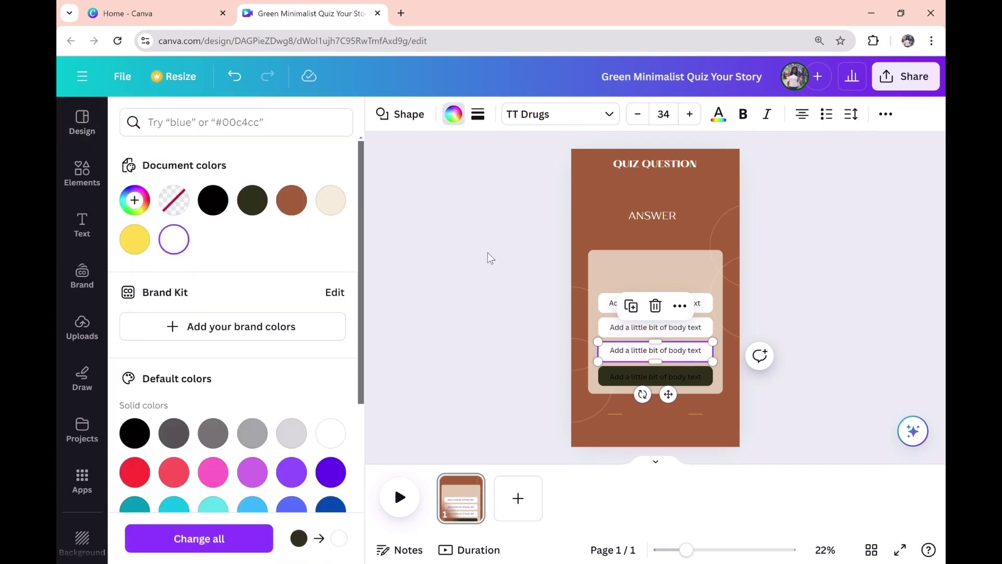
pyautogui.click(605, 387)
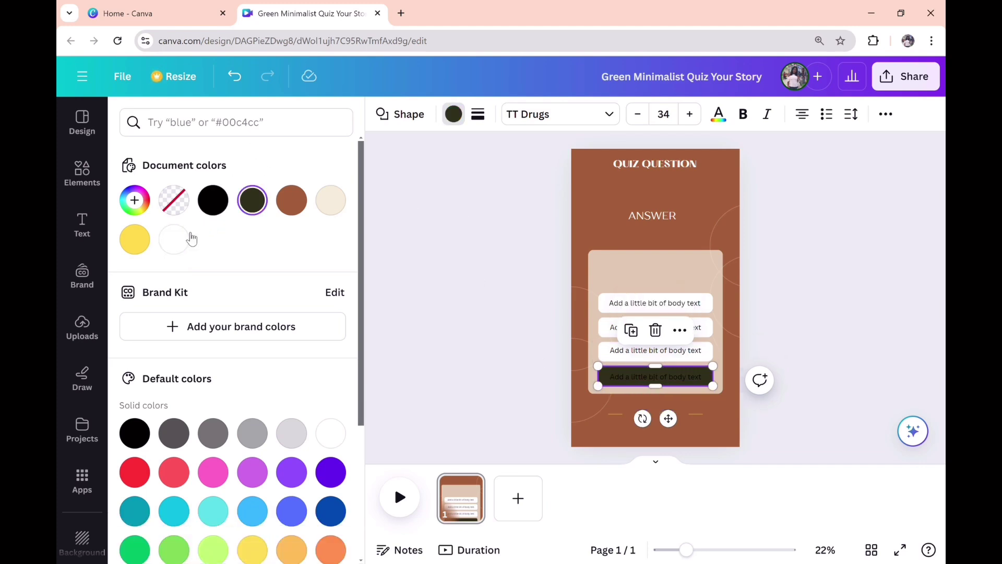
pyautogui.click(174, 239)
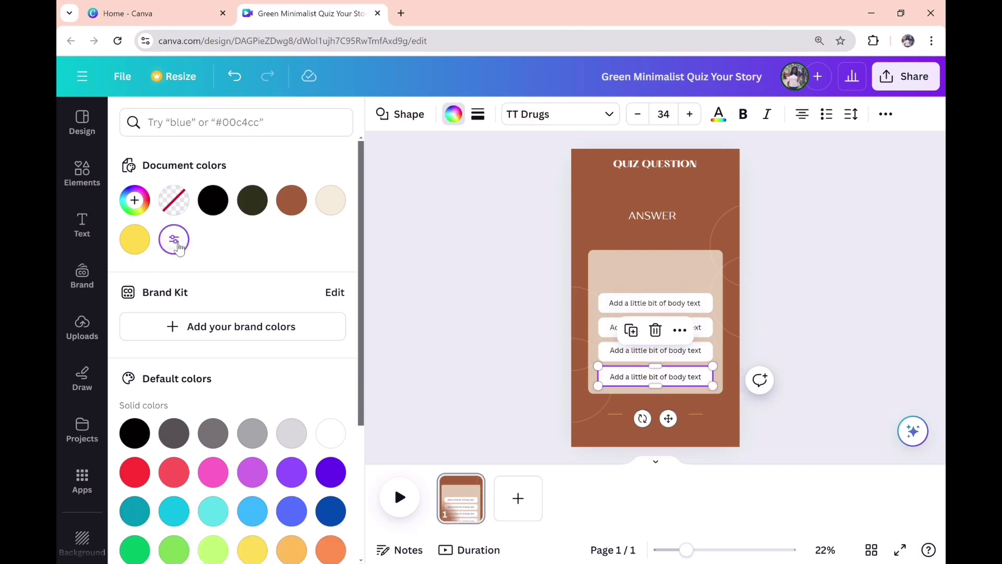
# Set the font of the "QUIZ QUESTION" heading to Lora and deselect it.
pyautogui.click(661, 167)
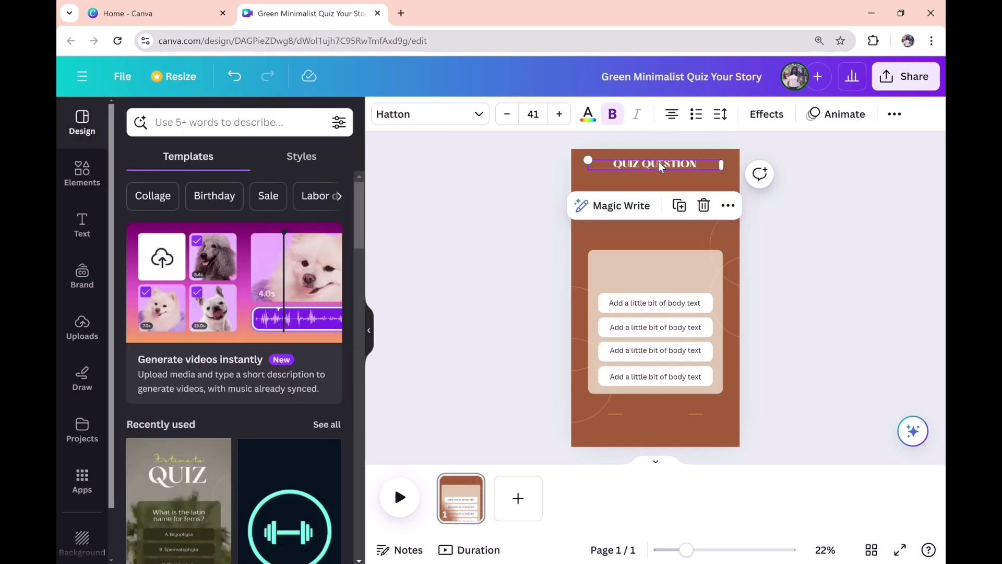
pyautogui.doubleClick(665, 166)
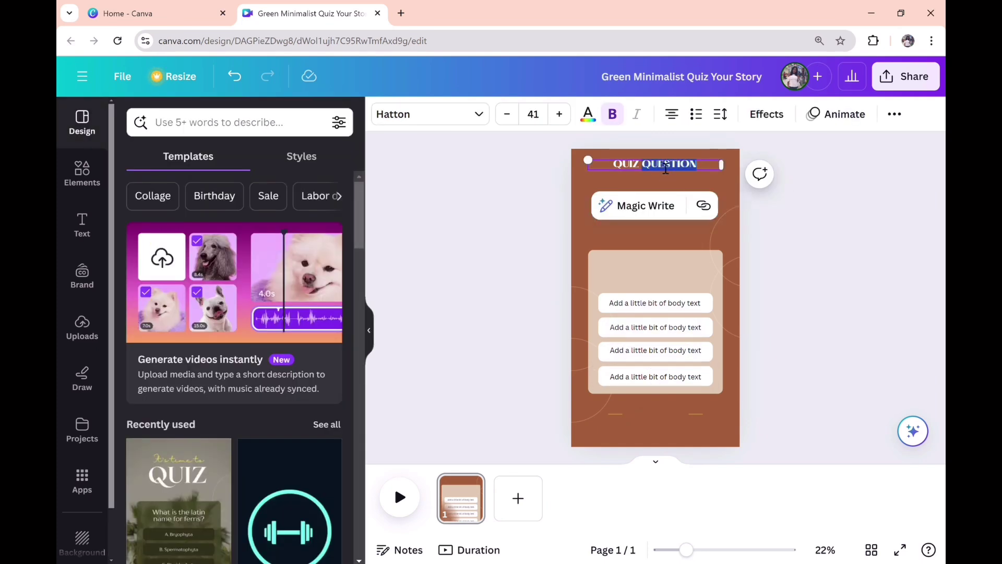
pyautogui.tripleClick(699, 168)
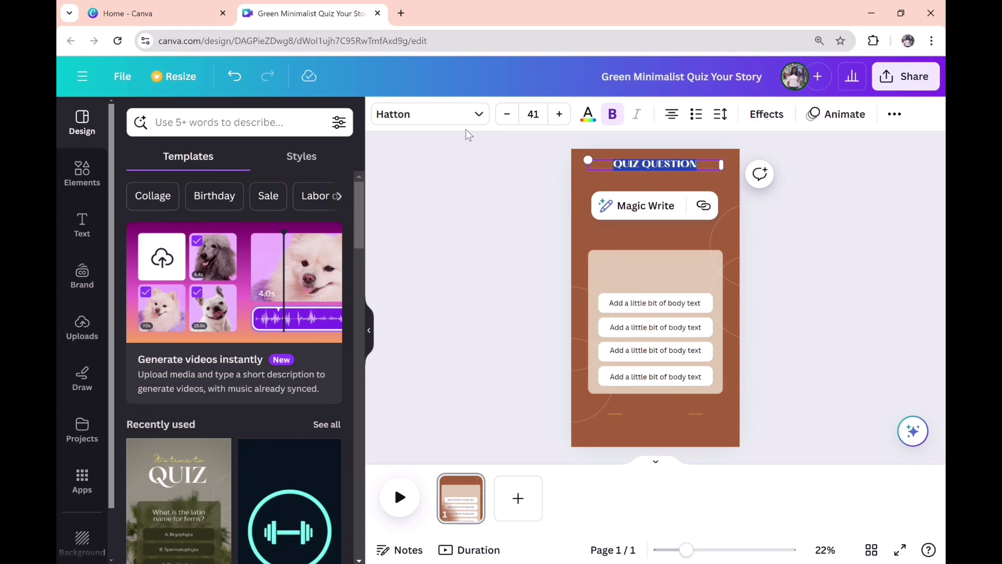
pyautogui.click(480, 117)
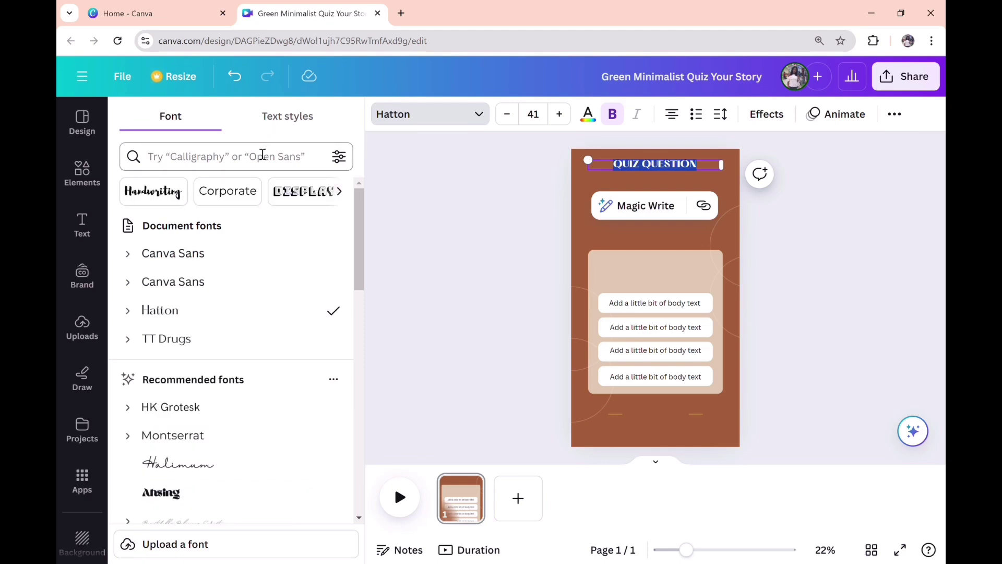
pyautogui.click(248, 168)
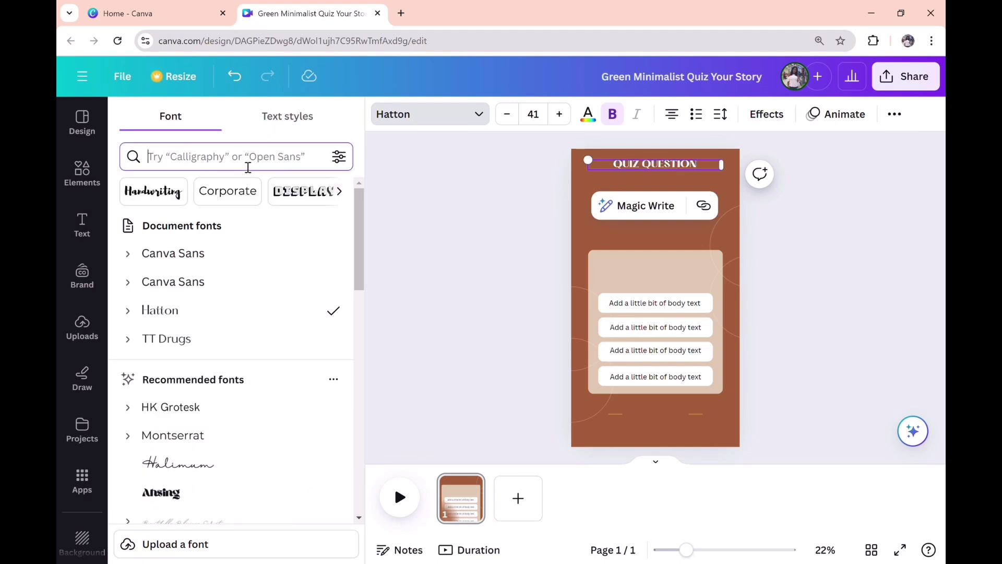
pyautogui.write('lor')
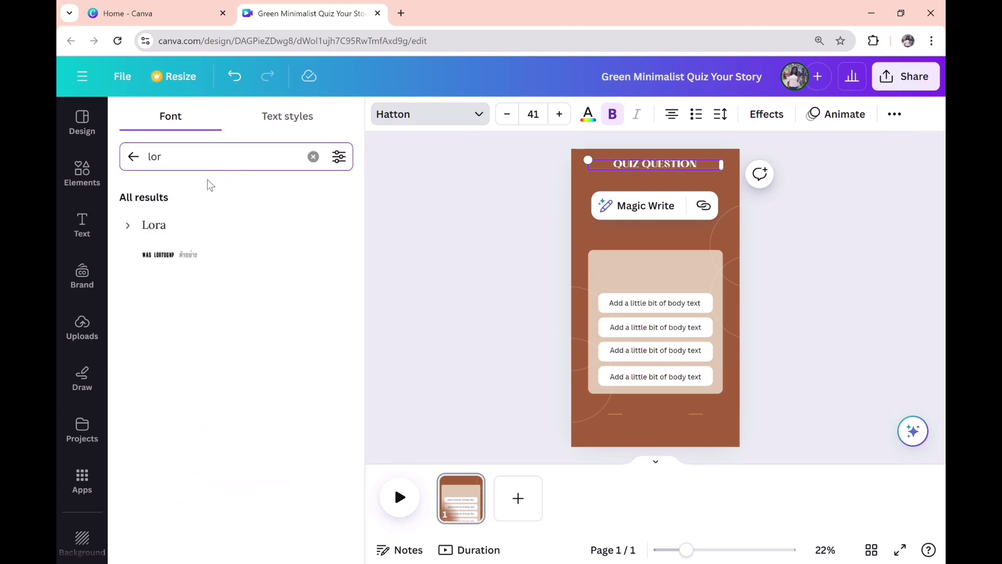
pyautogui.click(162, 238)
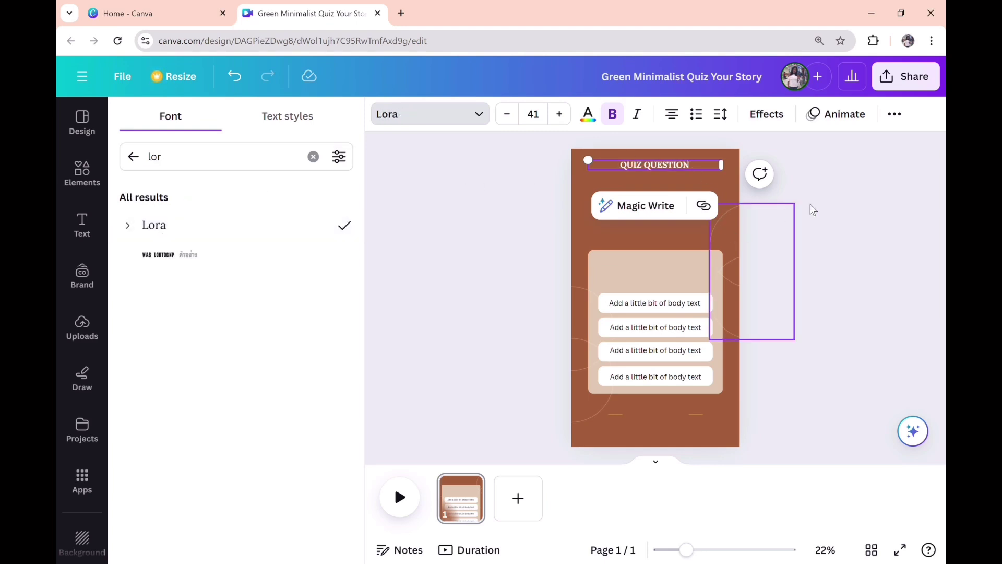
pyautogui.press('Escape')
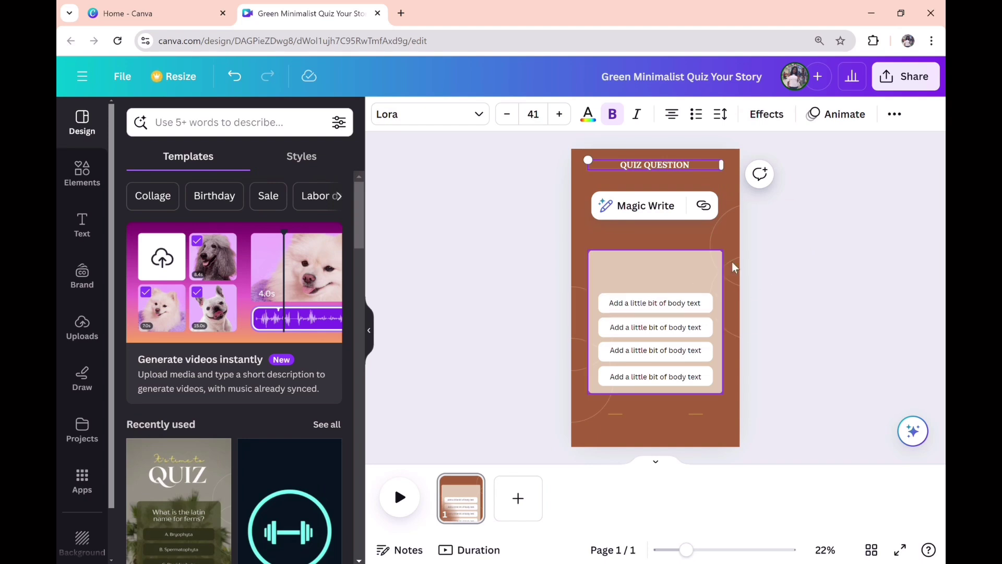
pyautogui.click(786, 204)
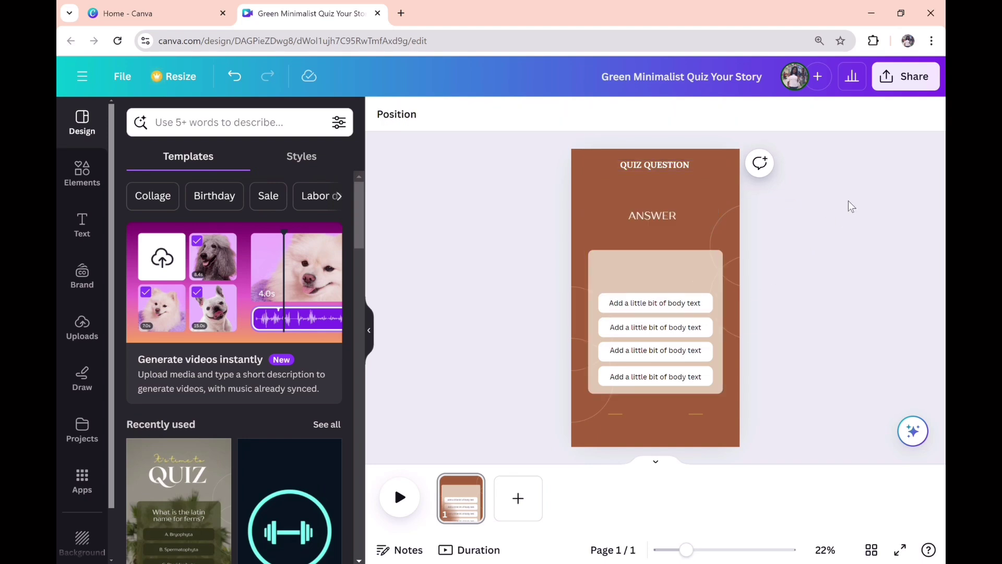
# Lower the beige panel's upper edge to just above the first answer option and shift the ANSWER text down toward the panel.
pyautogui.click(658, 260)
pyautogui.moveTo(660, 259); pyautogui.dragTo(660, 288)
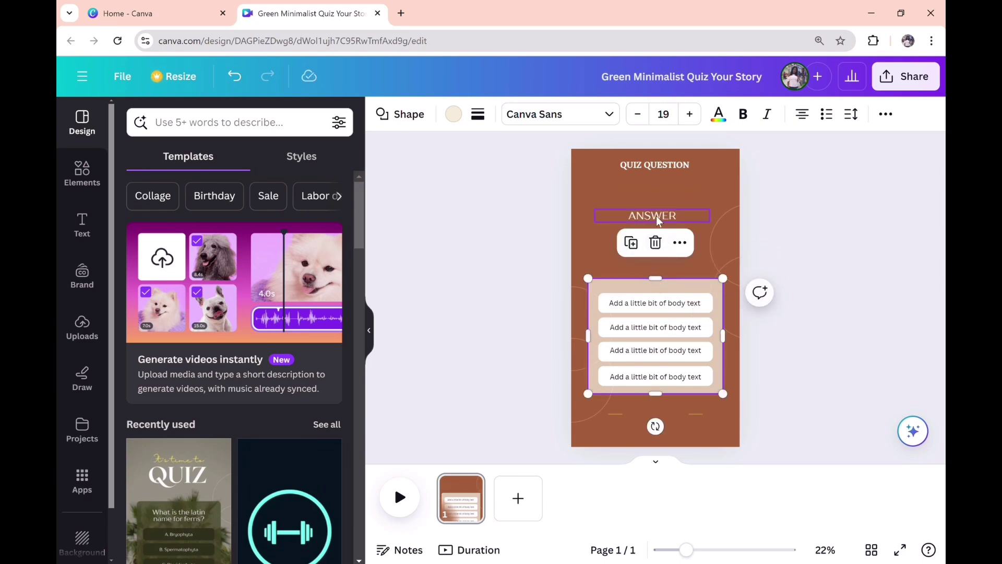
pyautogui.click(659, 221)
pyautogui.moveTo(659, 222); pyautogui.dragTo(662, 250)
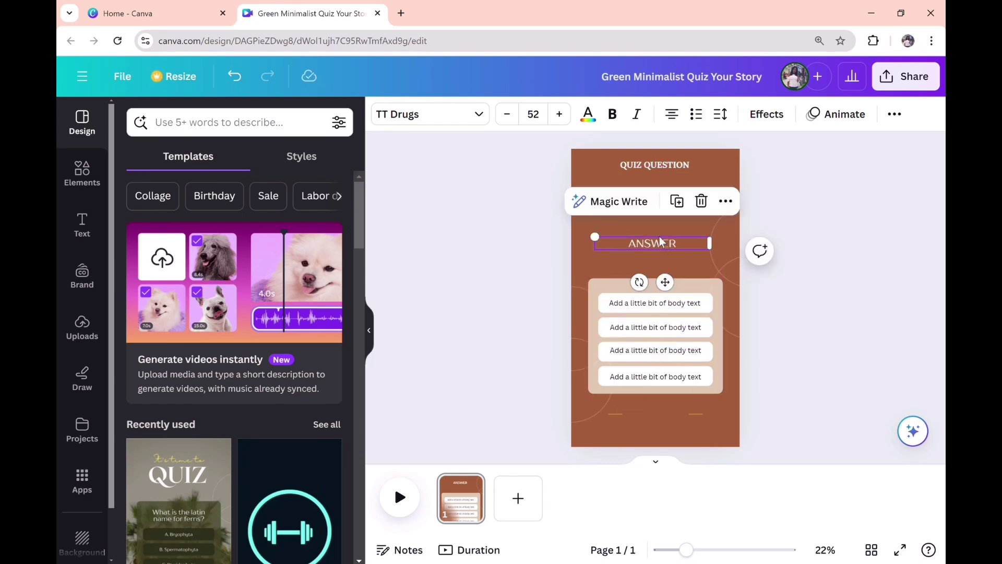
# Colour the ANSWER text black, centre it over the panel between the second and third answer options, and deselect it.
pyautogui.click(588, 114)
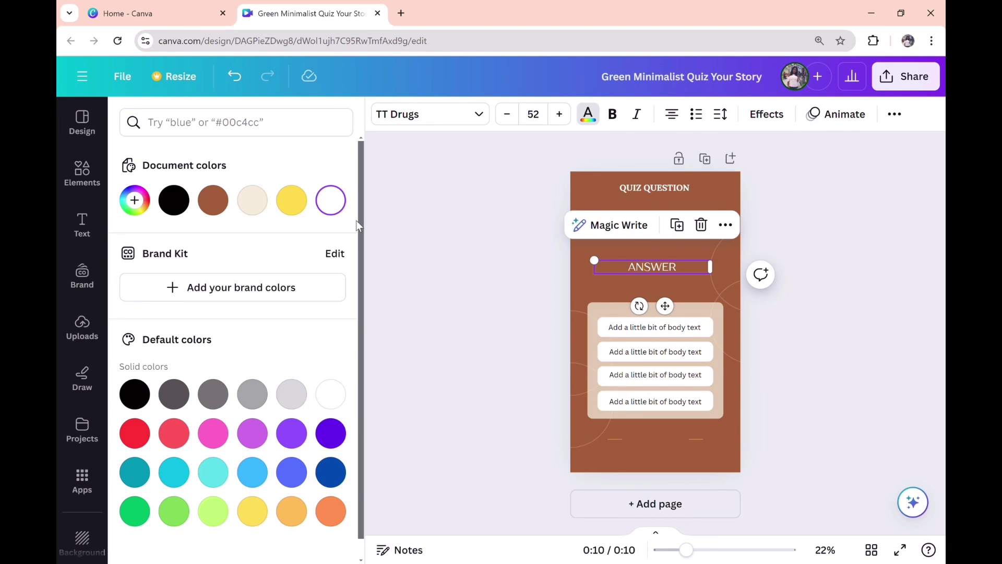
pyautogui.click(176, 204)
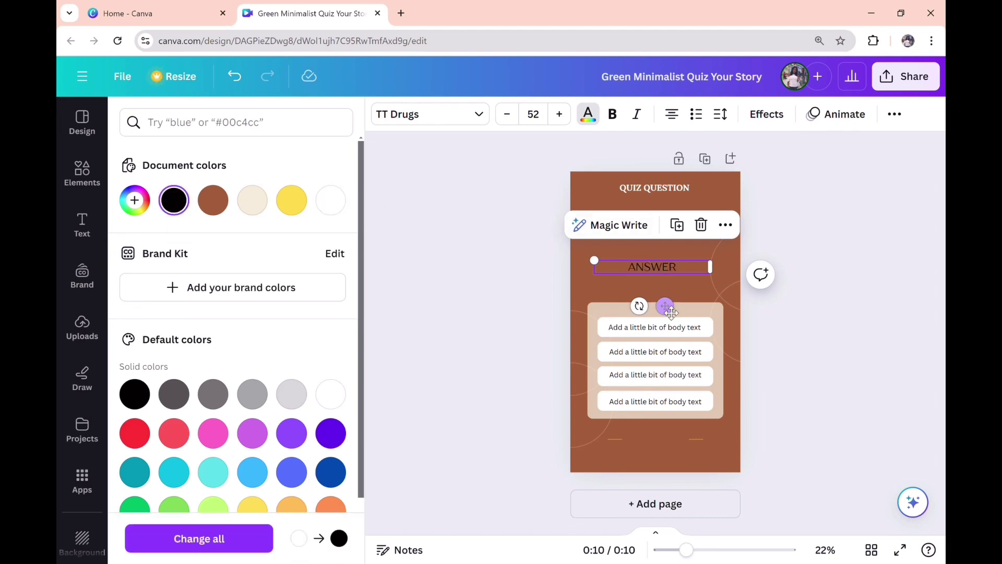
pyautogui.moveTo(671, 312); pyautogui.dragTo(676, 409)
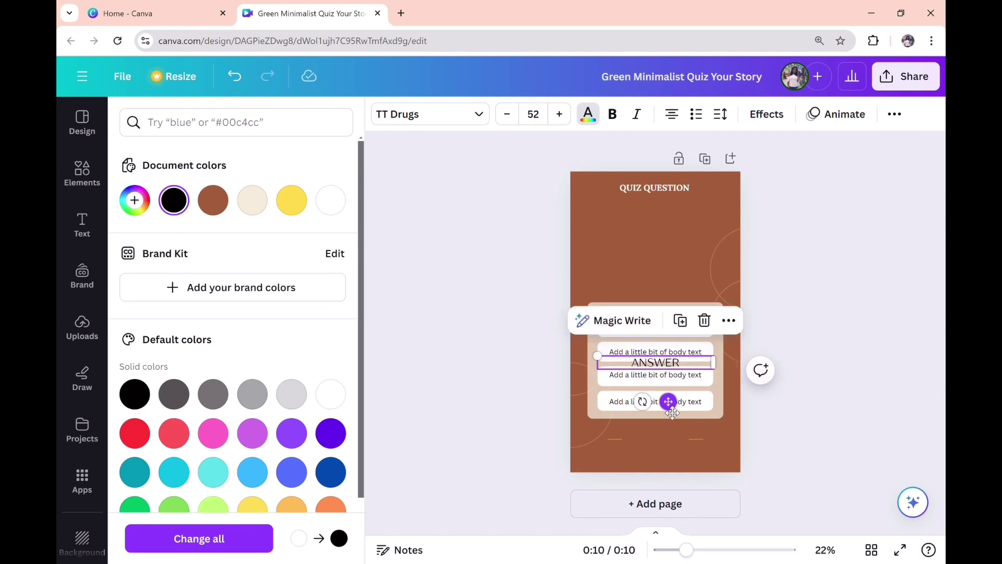
pyautogui.click(634, 450)
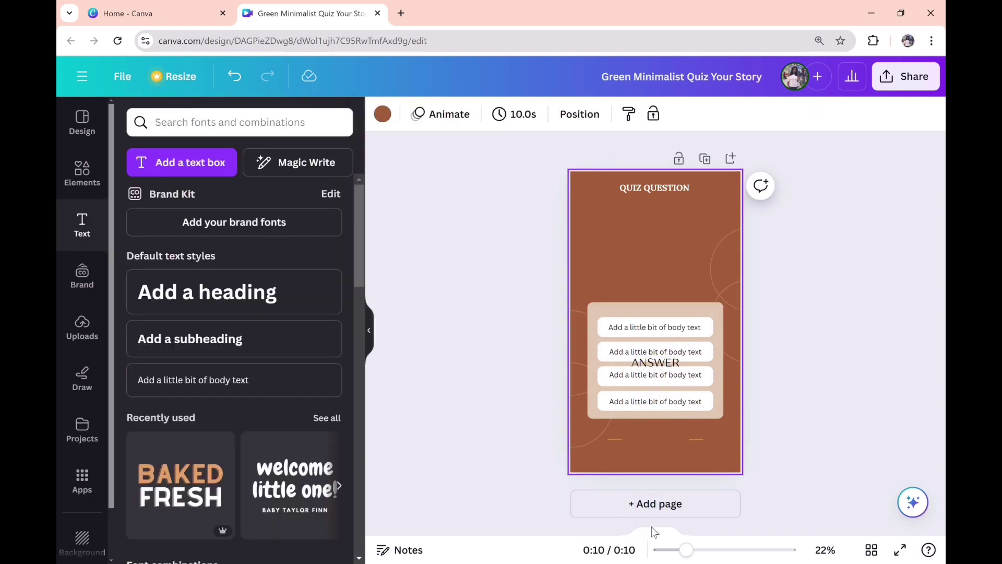
pyautogui.press('Escape')
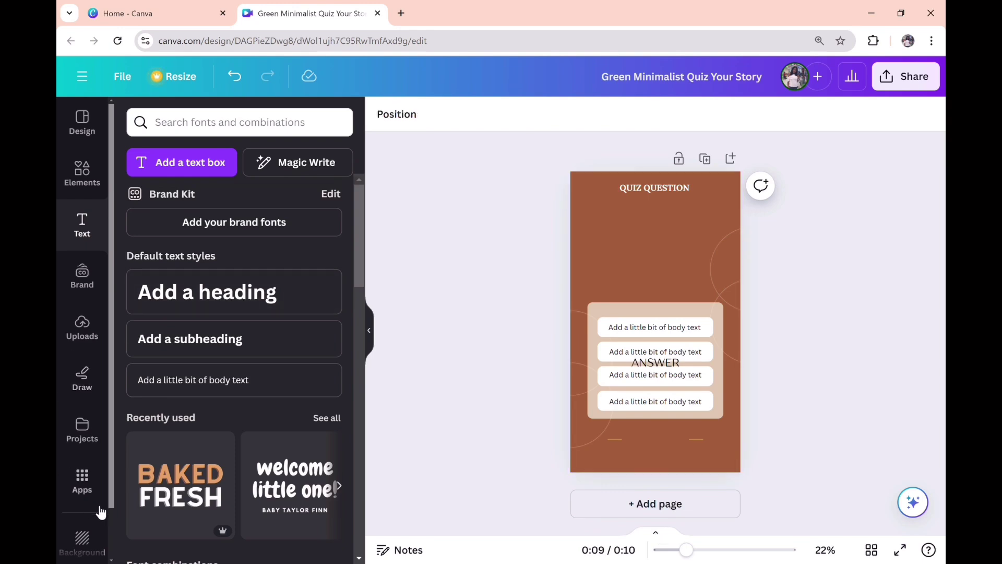
# Search the Canva apps for "bulk create".
pyautogui.click(82, 476)
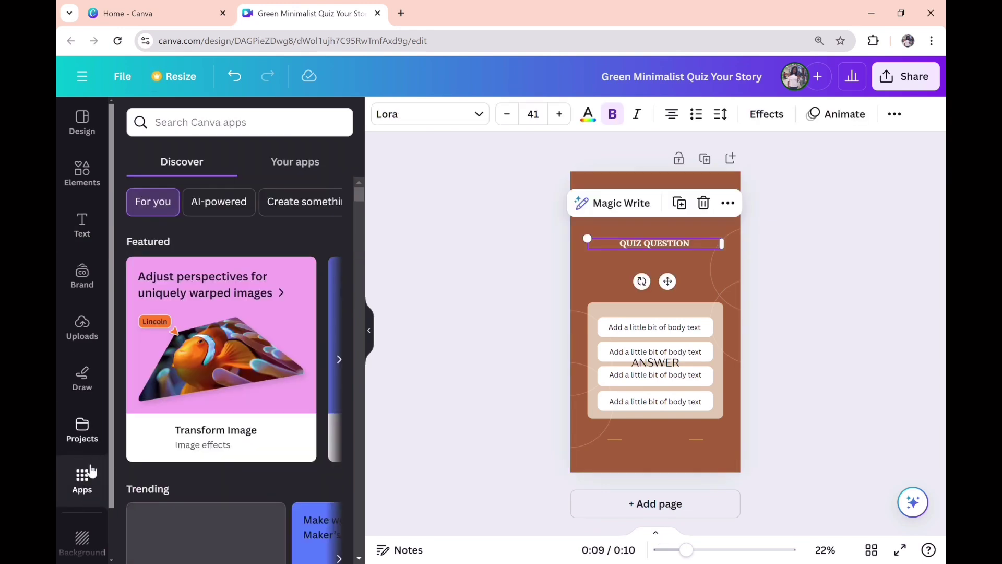
pyautogui.click(218, 128)
pyautogui.write('bu')
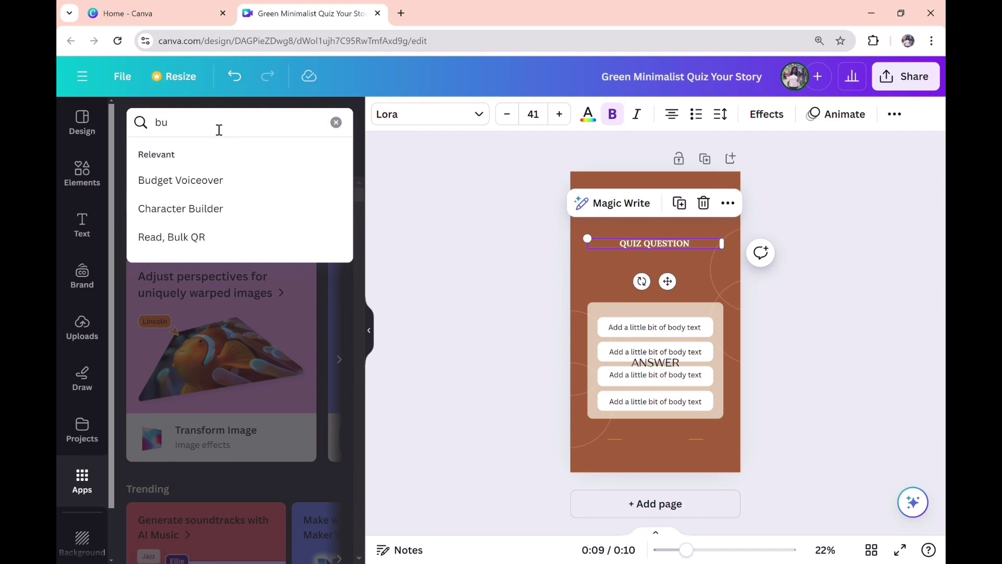
pyautogui.write('lk')
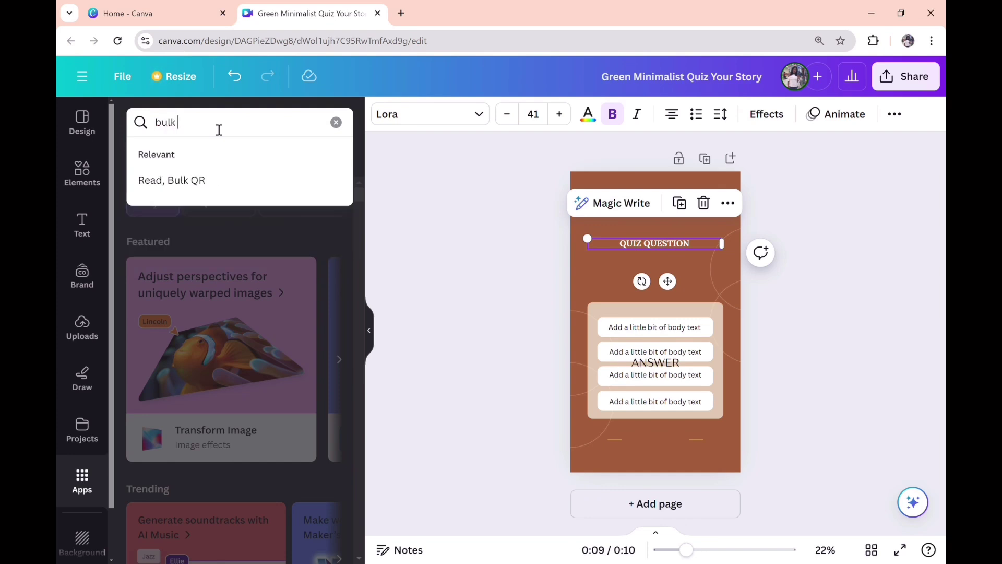
pyautogui.write(' cre')
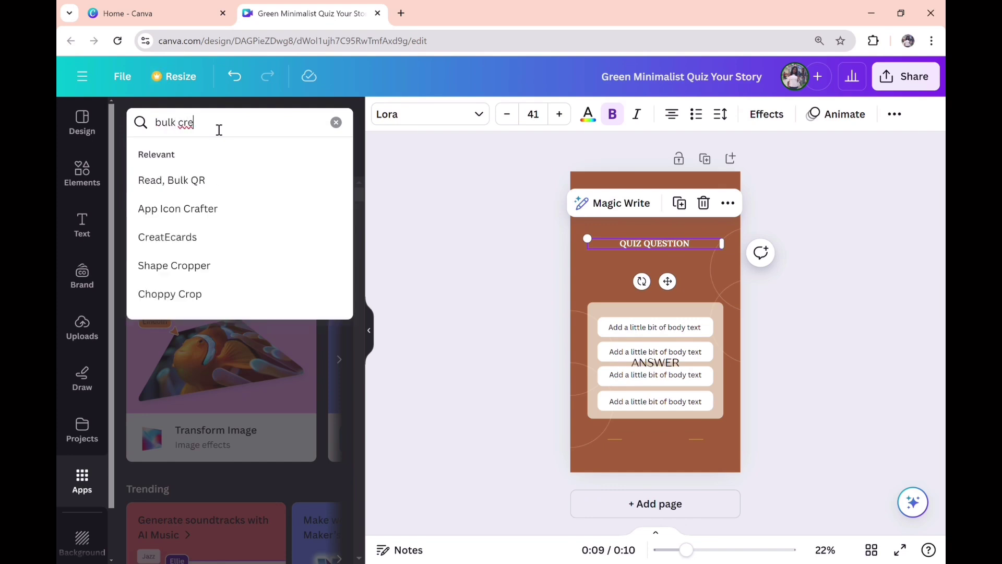
pyautogui.write('ate')
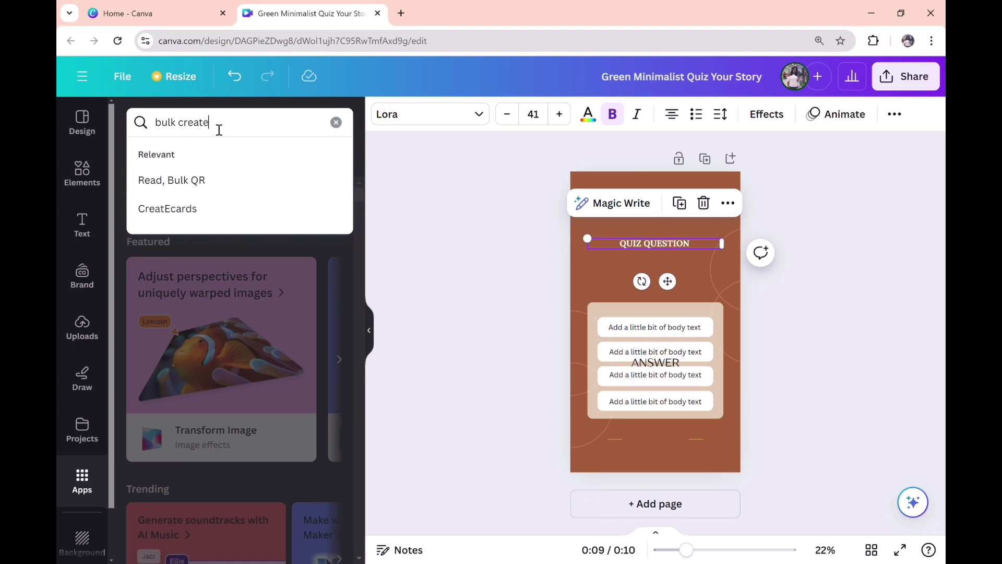
pyautogui.press('Return')
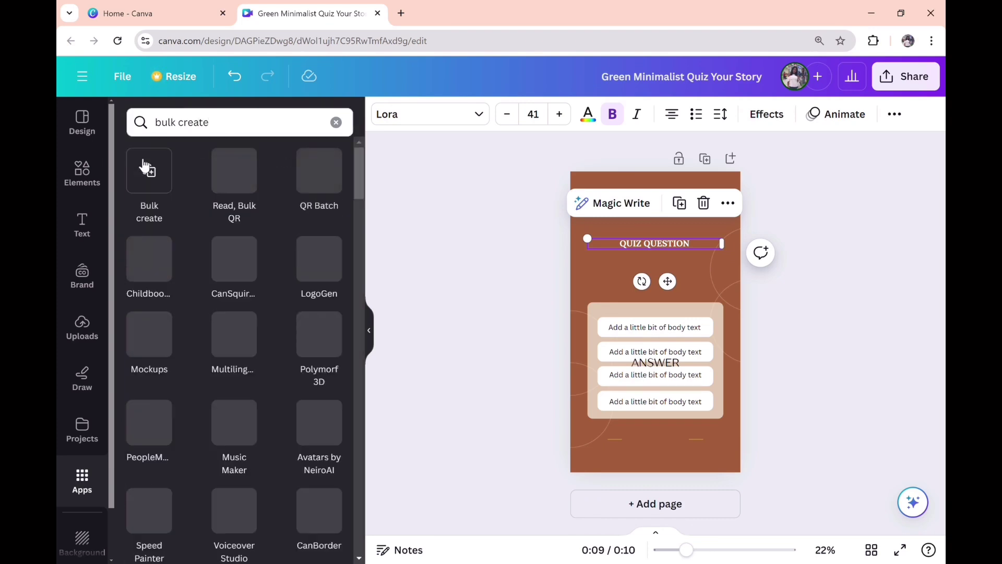
# Start manual data entry in the Bulk create app and clear the sample data from the table.
pyautogui.click(151, 178)
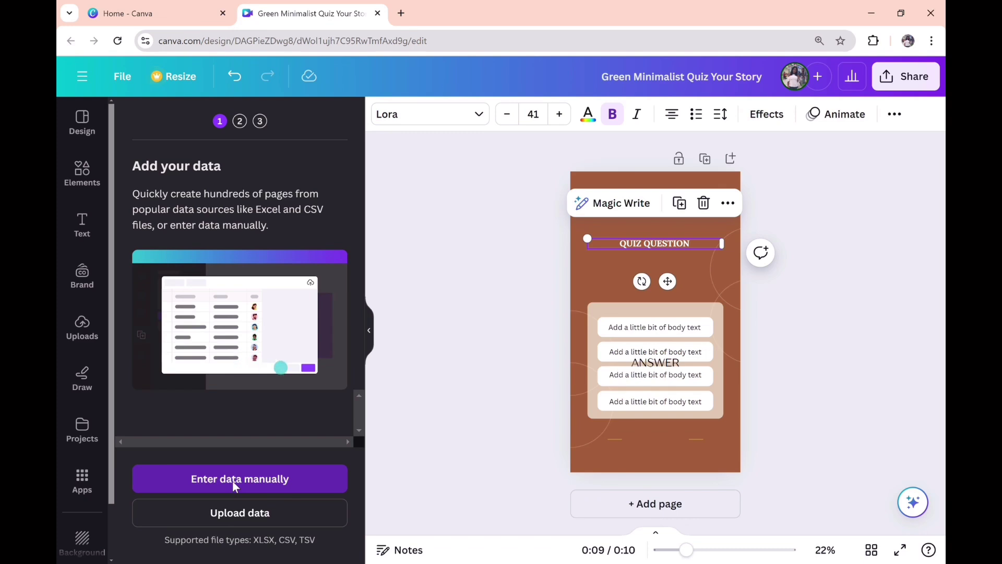
pyautogui.click(238, 485)
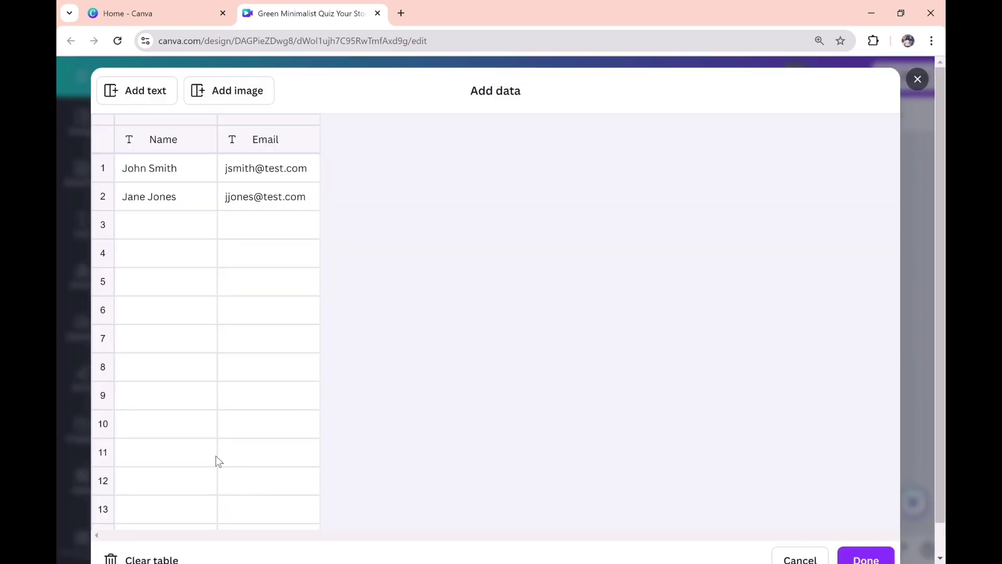
pyautogui.click(169, 559)
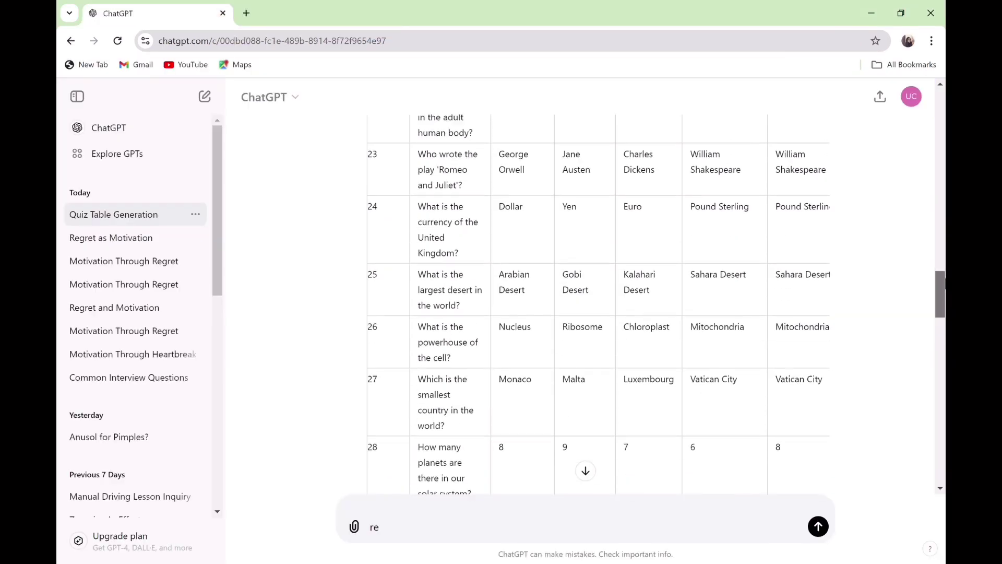
# Copy the whole 50-question quiz table from ChatGPT and paste it into Canva's empty Bulk create table, starting at the first header cell.
pyautogui.scroll(3, 598, 303)
pyautogui.scroll(20, 716, 172)
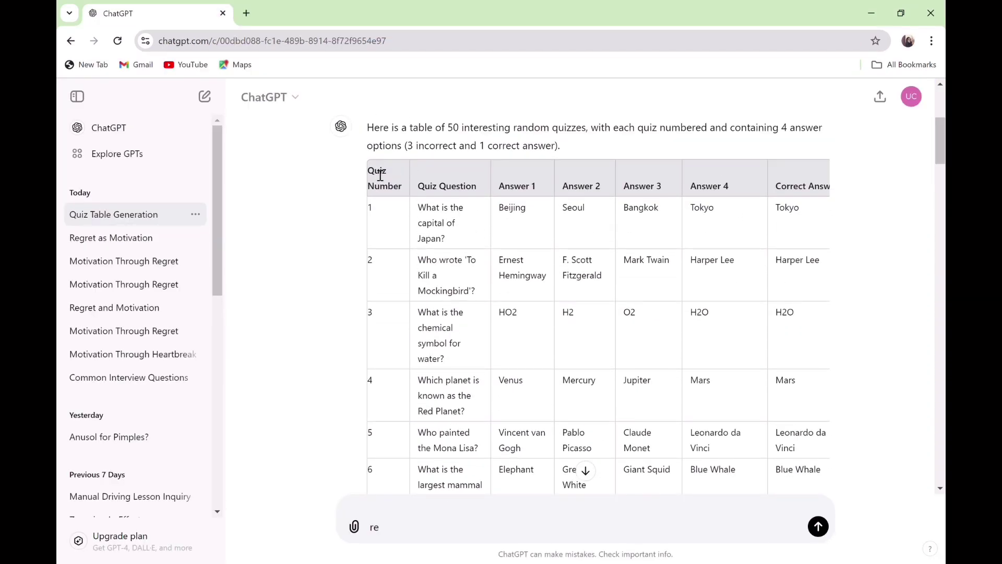
pyautogui.moveTo(375, 175); pyautogui.dragTo(720, 358)
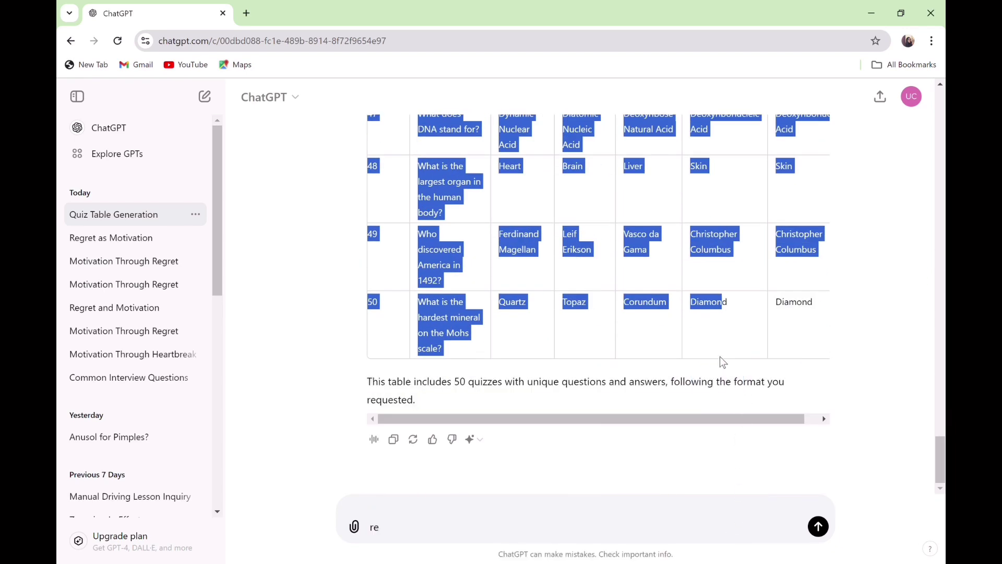
pyautogui.moveTo(822, 322); pyautogui.dragTo(833, 321)
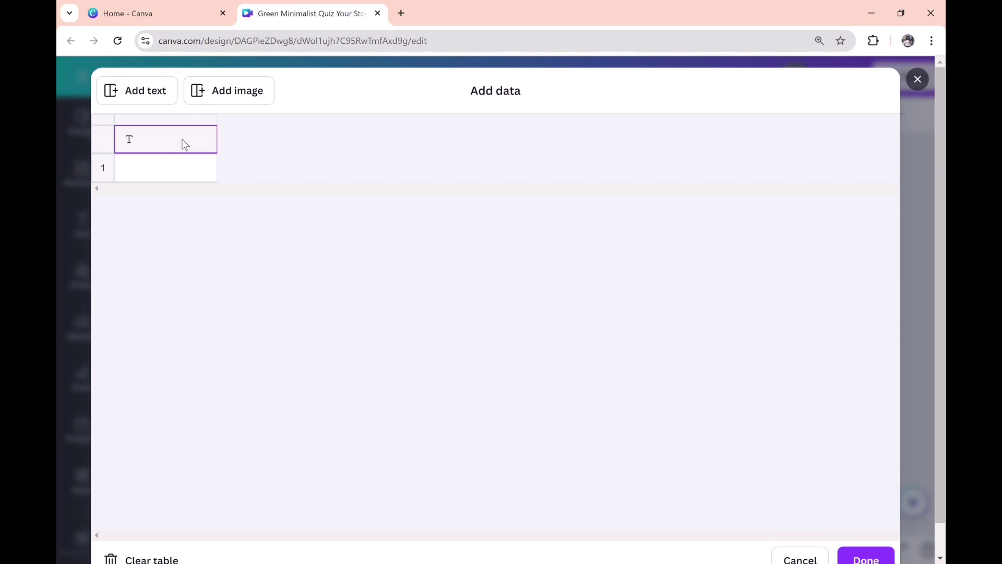
pyautogui.hotkey('ctrl', 'v')
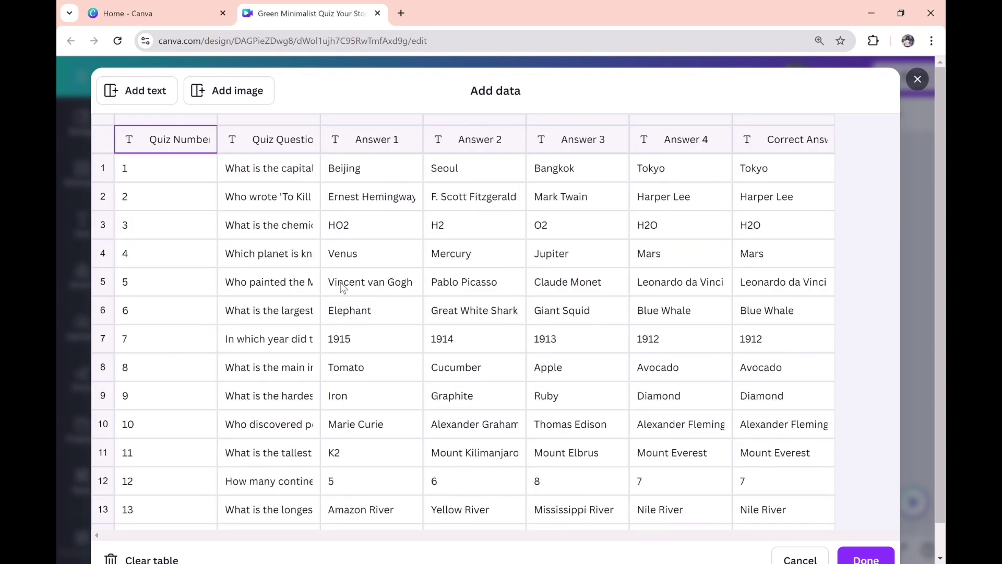
# Delete the Quiz Number column from the Bulk create table and accept the remaining data.
pyautogui.rightClick(176, 145)
pyautogui.click(225, 235)
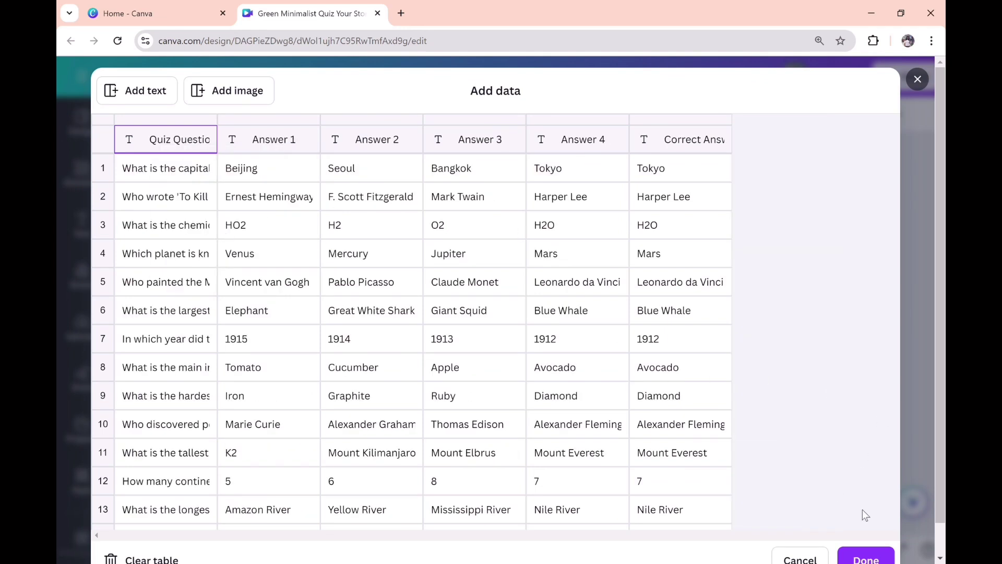
pyautogui.click(866, 560)
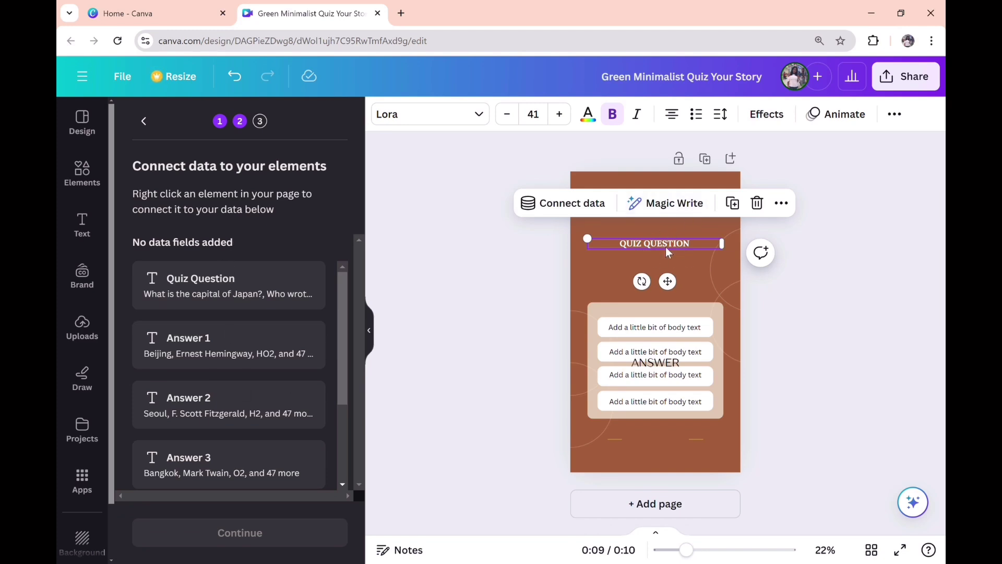
# Connect the QUIZ QUESTION heading to the Quiz Question data field and the ANSWER text to the Correct Answer field.
pyautogui.click(577, 211)
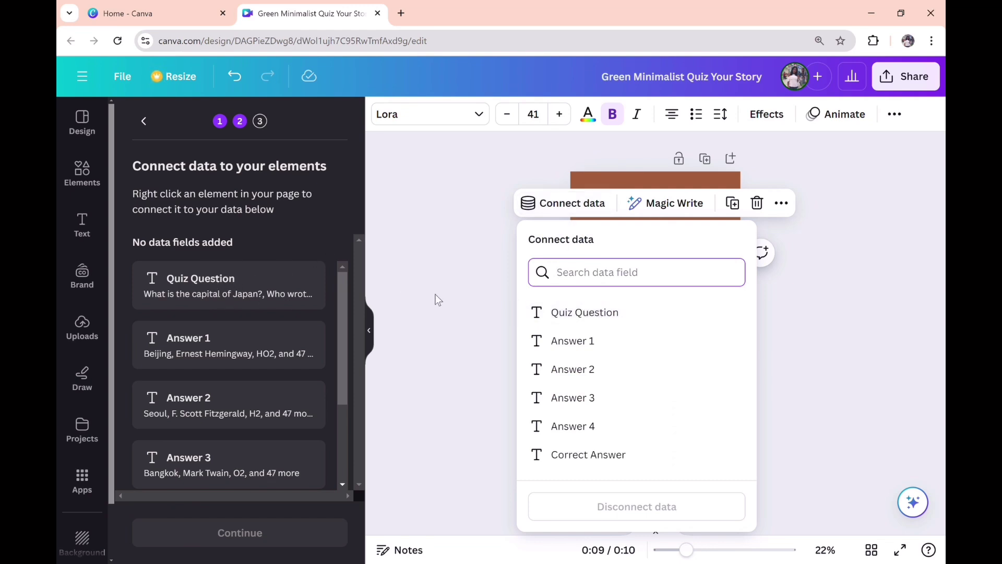
pyautogui.click(573, 312)
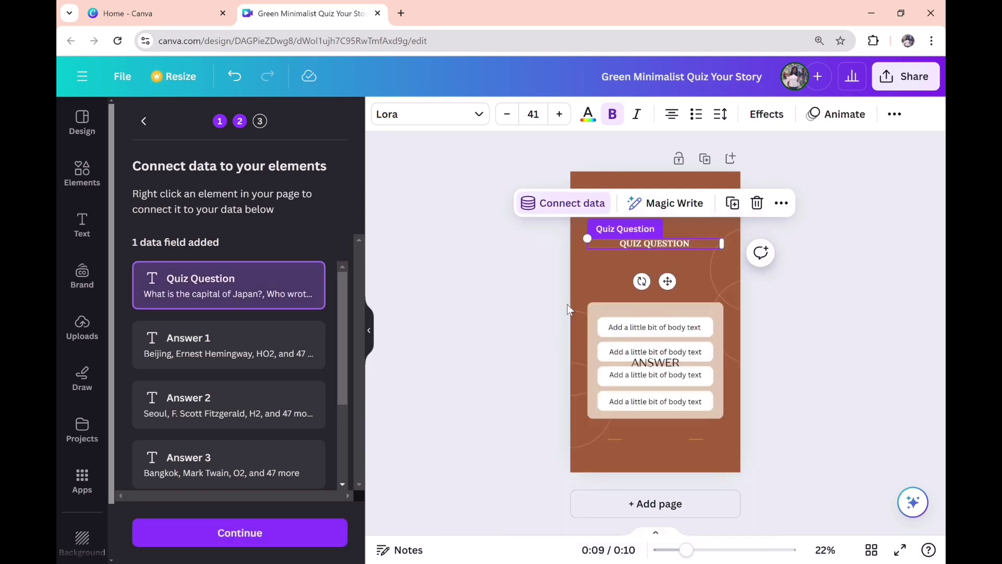
pyautogui.click(659, 368)
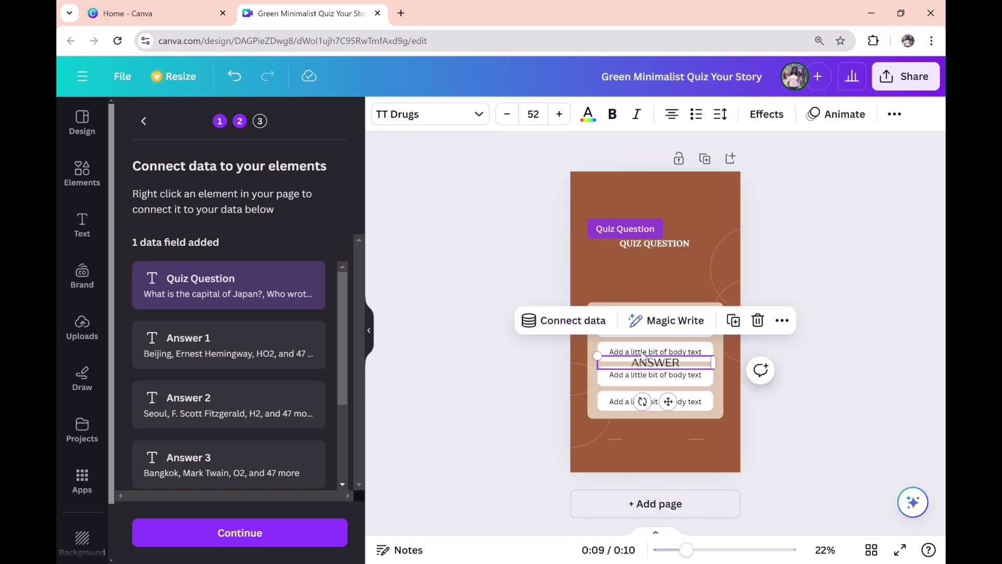
pyautogui.click(580, 321)
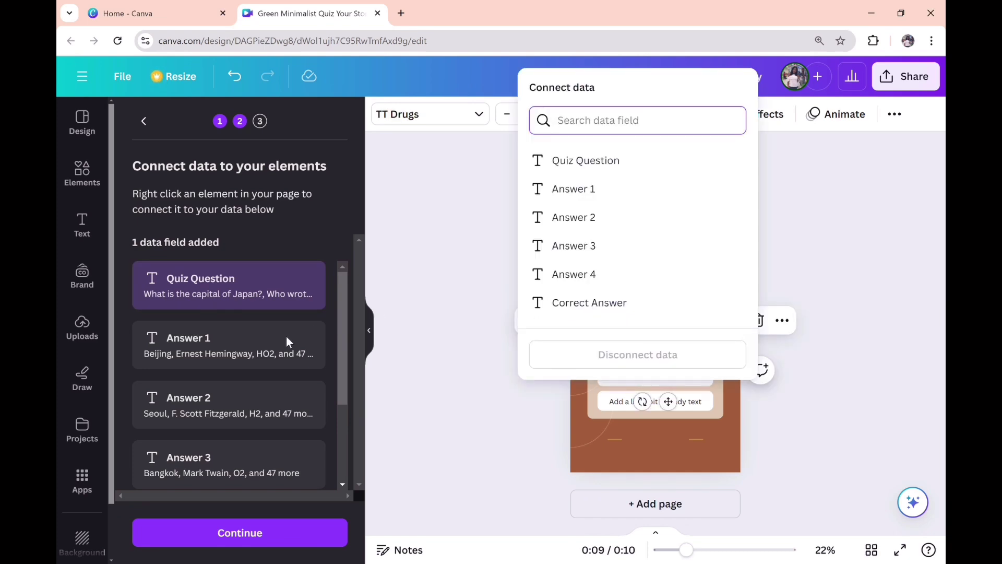
pyautogui.click(341, 484)
pyautogui.scroll(-2, 338, 484)
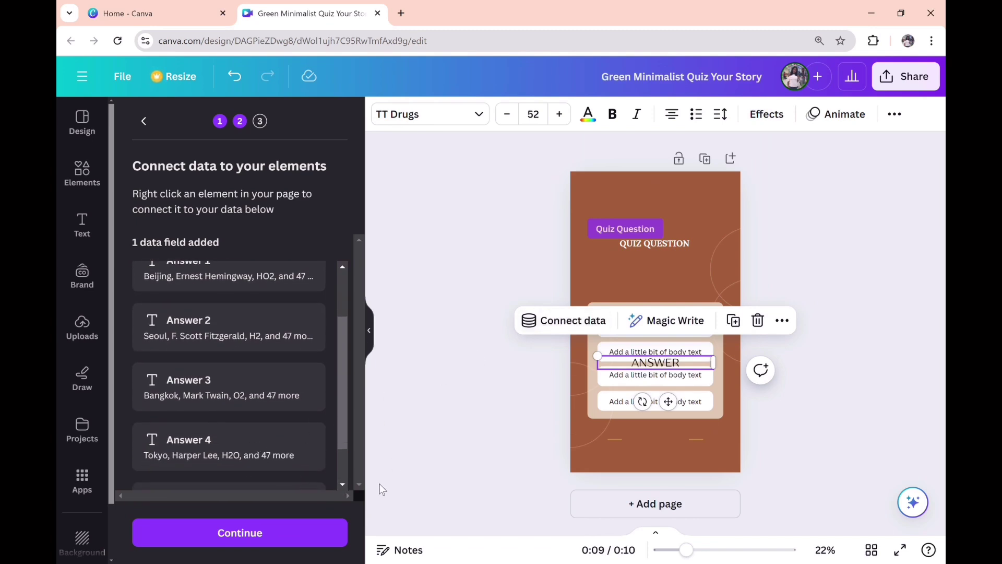
pyautogui.click(343, 485)
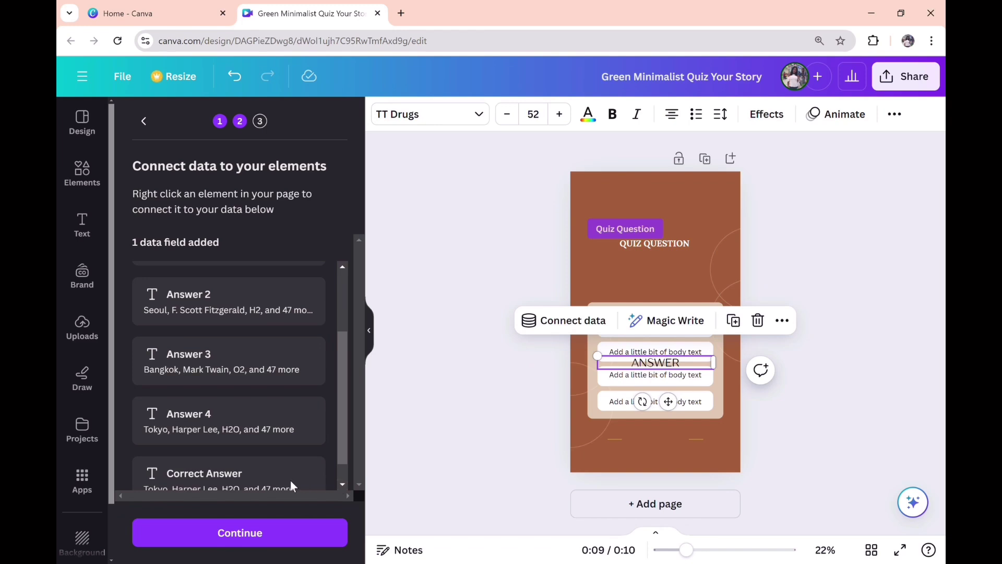
pyautogui.click(577, 321)
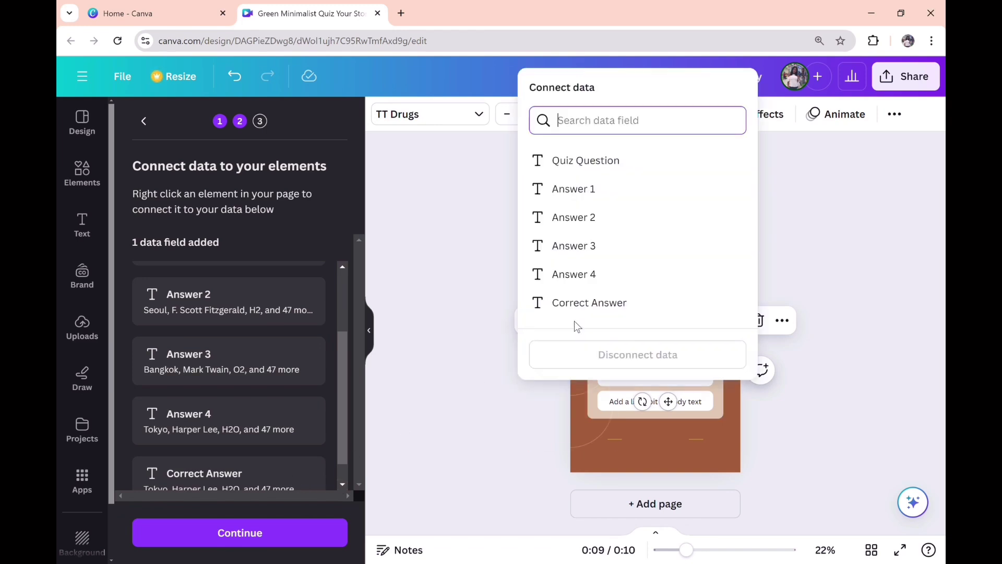
pyautogui.click(589, 304)
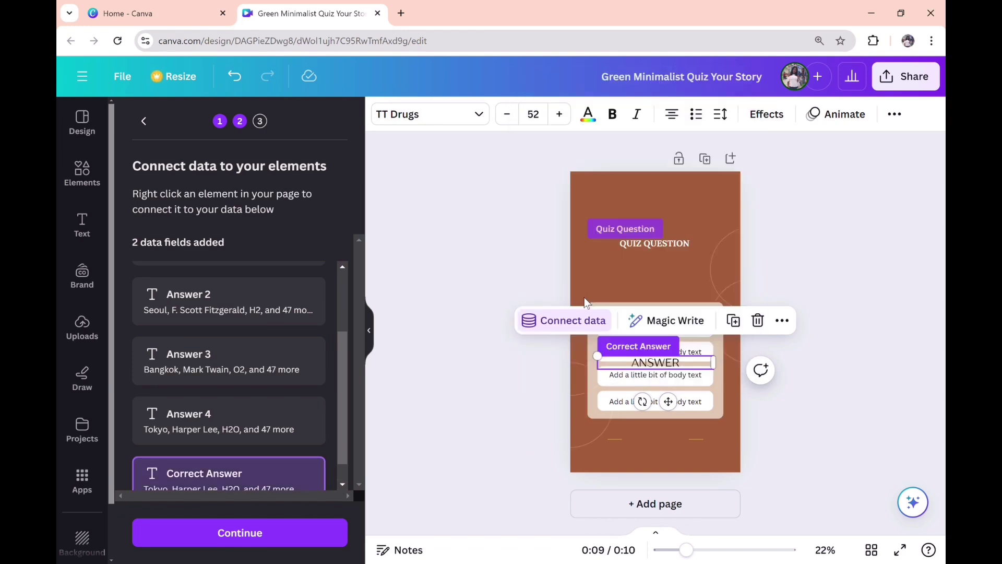
# Connect the first answer option's text to the Answer 1 data field and the second option's text to Answer 2.
pyautogui.click(703, 353)
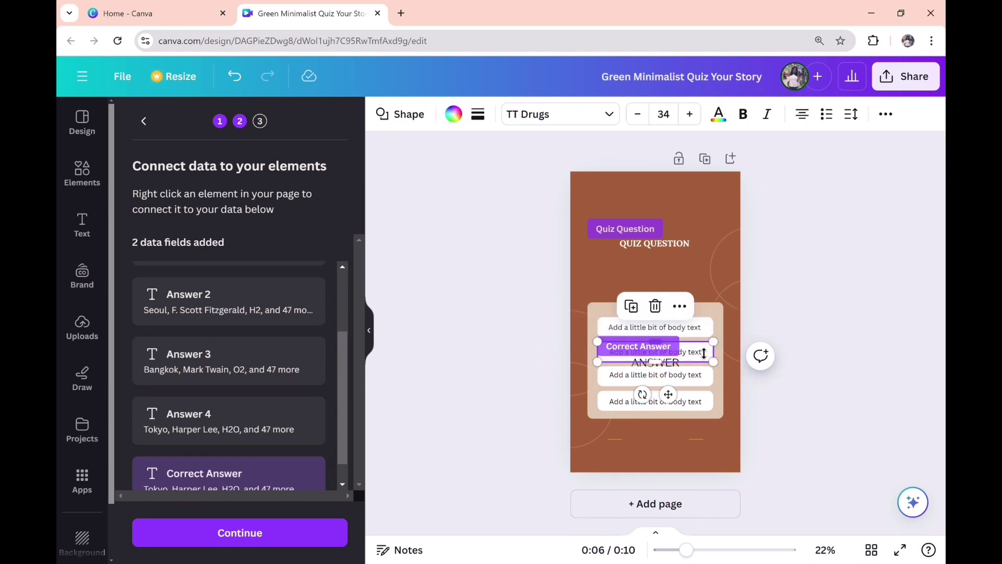
pyautogui.click(683, 334)
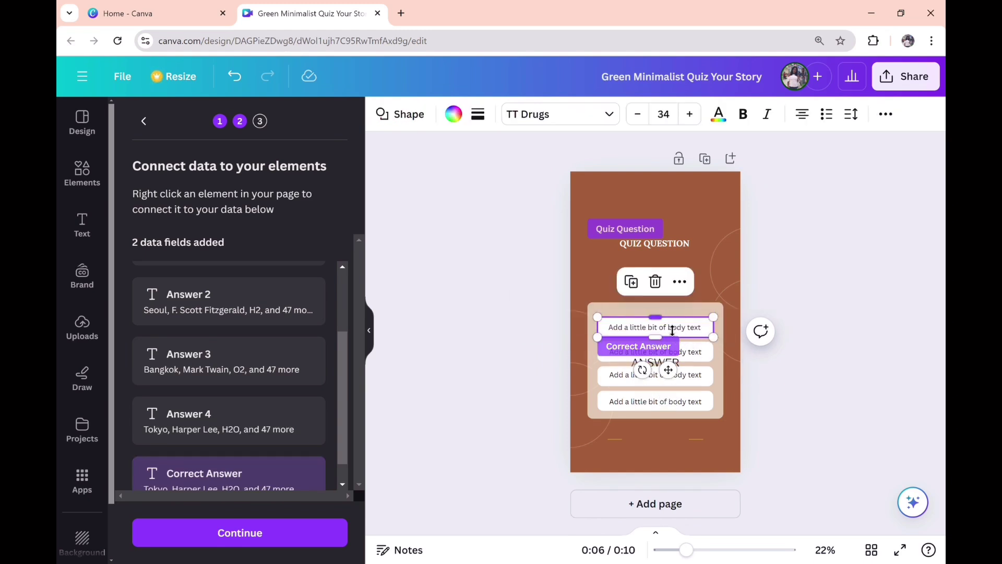
pyautogui.click(670, 332)
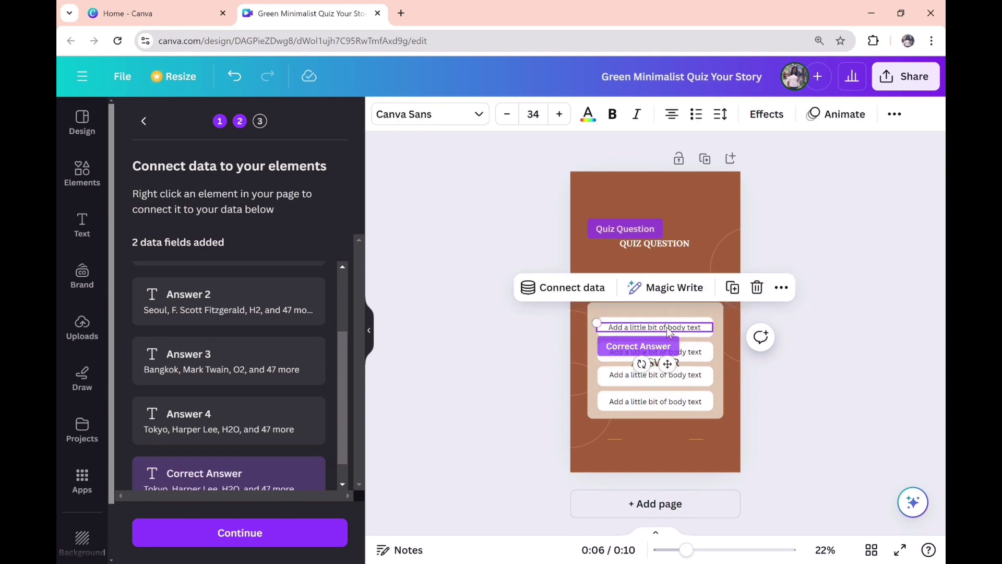
pyautogui.click(593, 296)
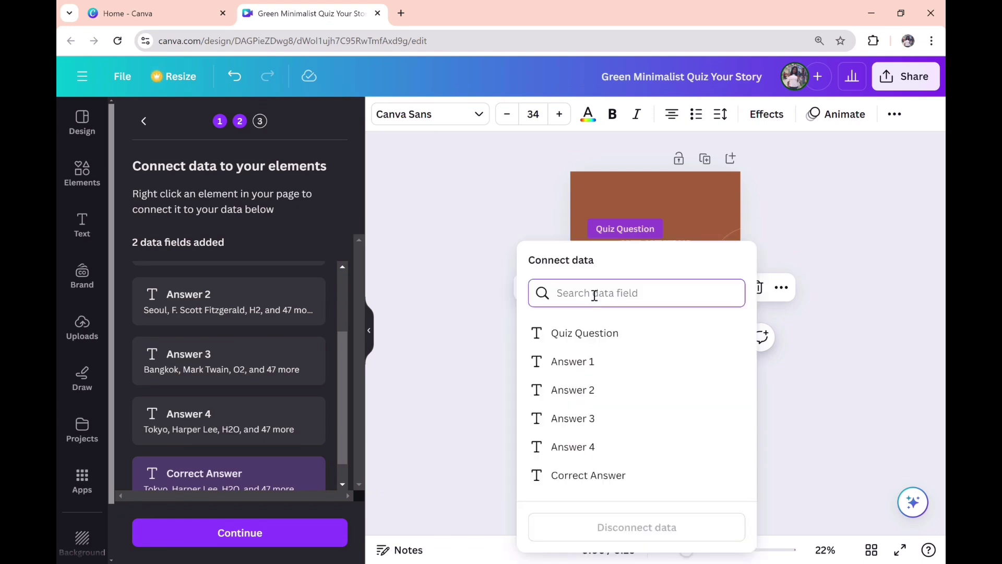
pyautogui.click(584, 369)
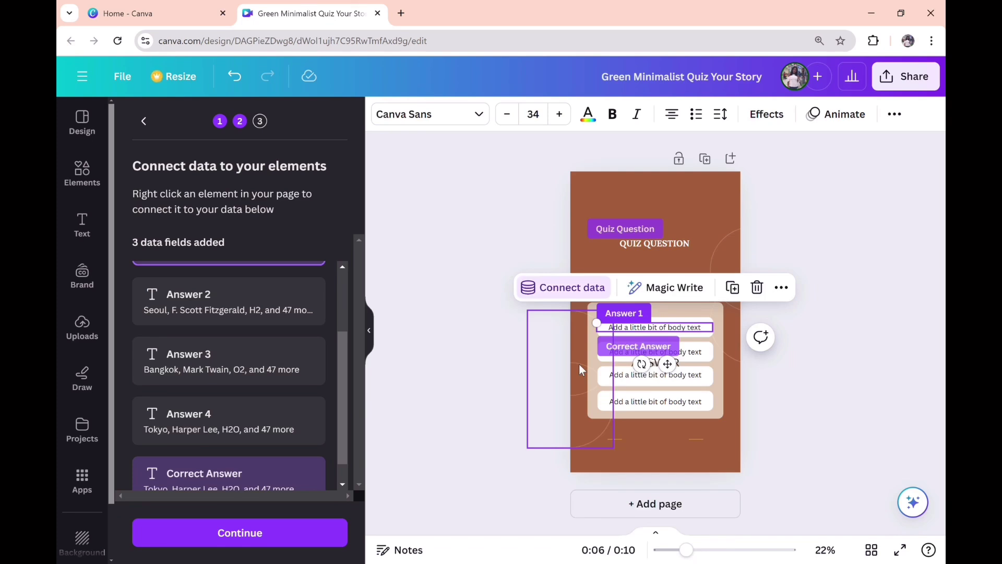
pyautogui.click(690, 359)
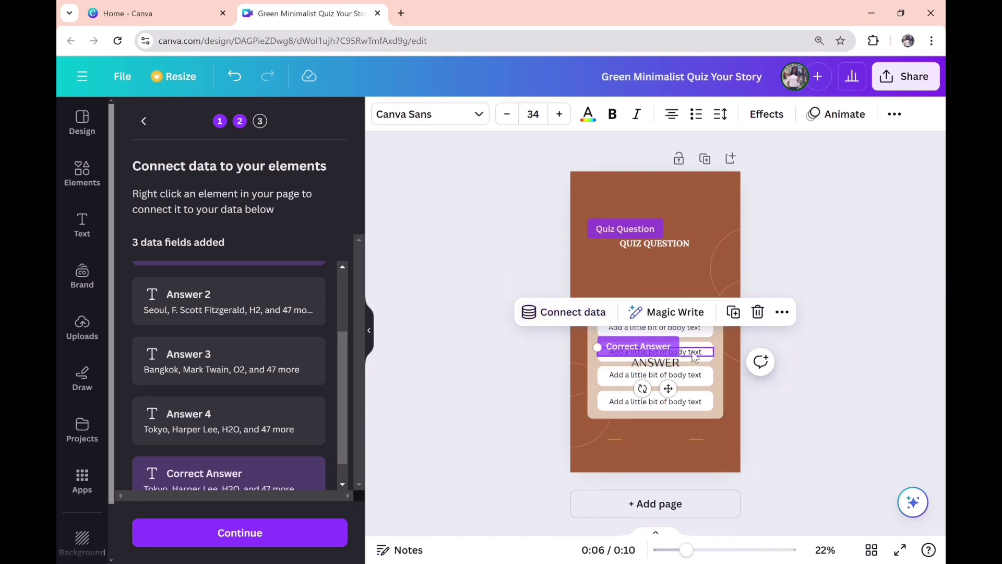
pyautogui.click(587, 314)
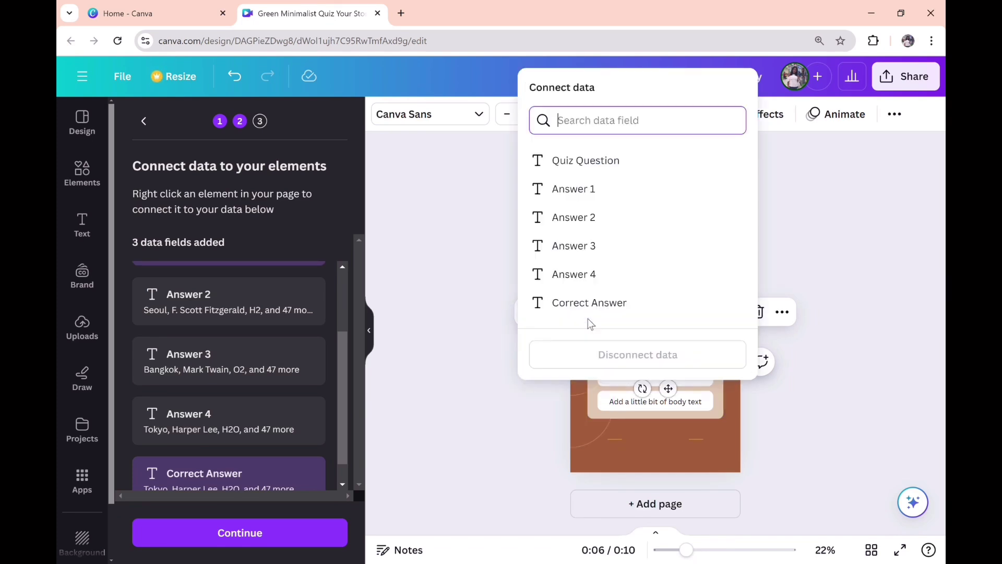
pyautogui.click(591, 217)
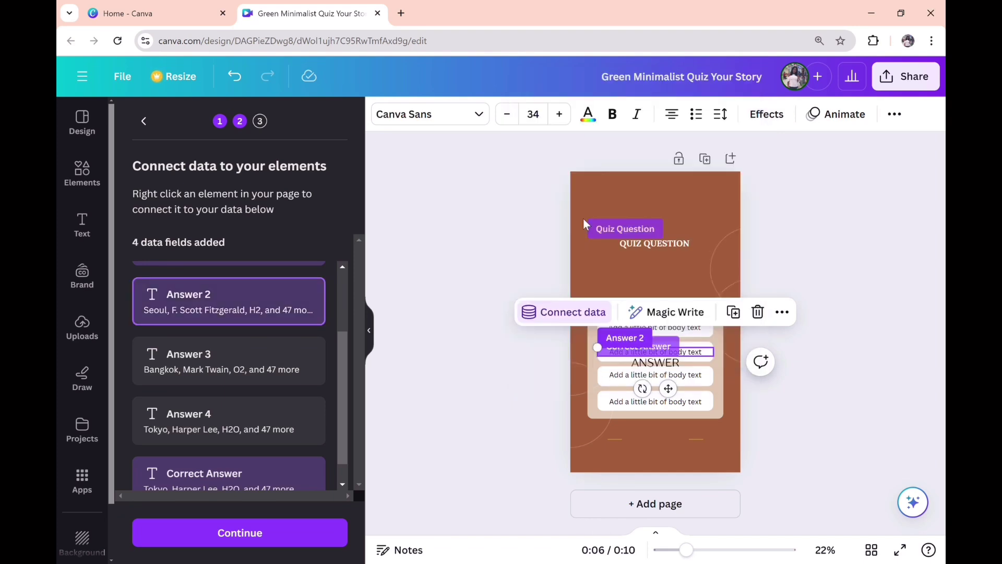
# Connect the third answer option's text to the Answer 3 data field and the fourth option's text to Answer 4.
pyautogui.click(638, 374)
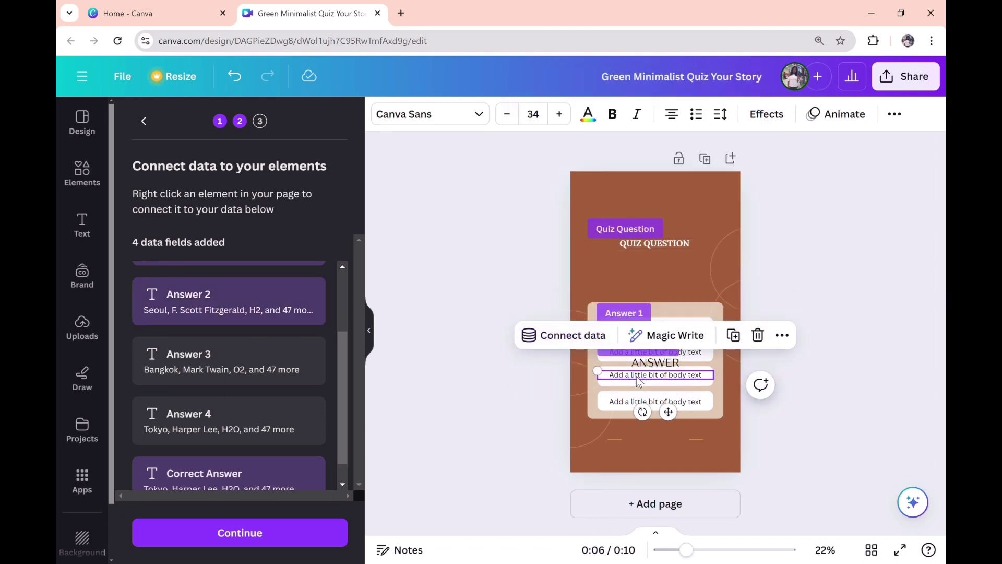
pyautogui.click(599, 338)
pyautogui.click(593, 244)
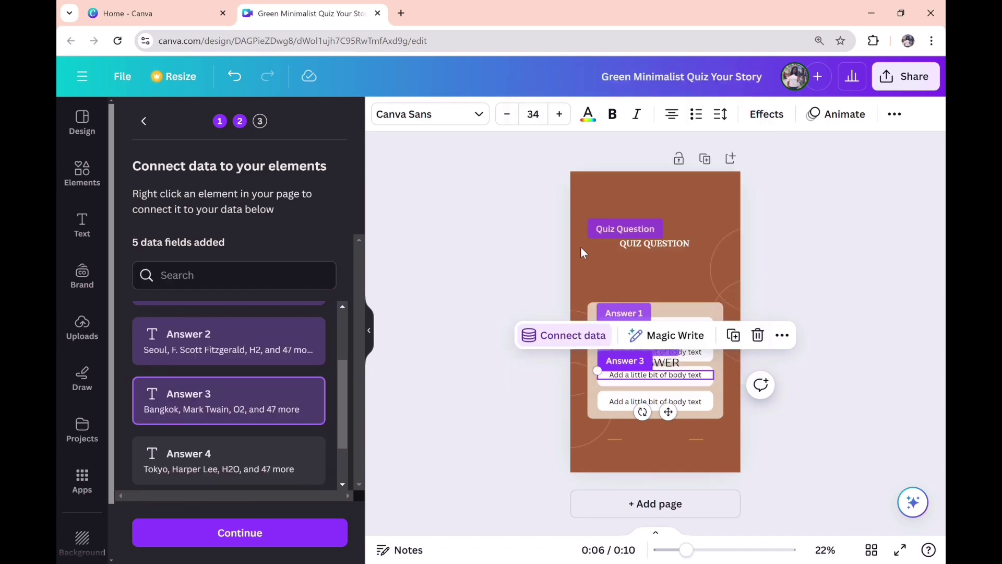
pyautogui.click(626, 403)
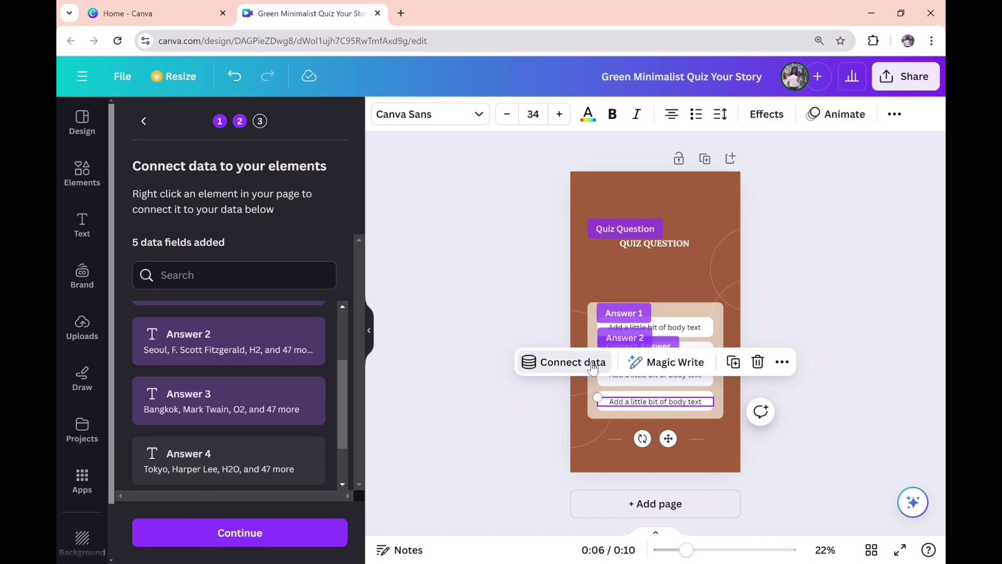
pyautogui.click(574, 362)
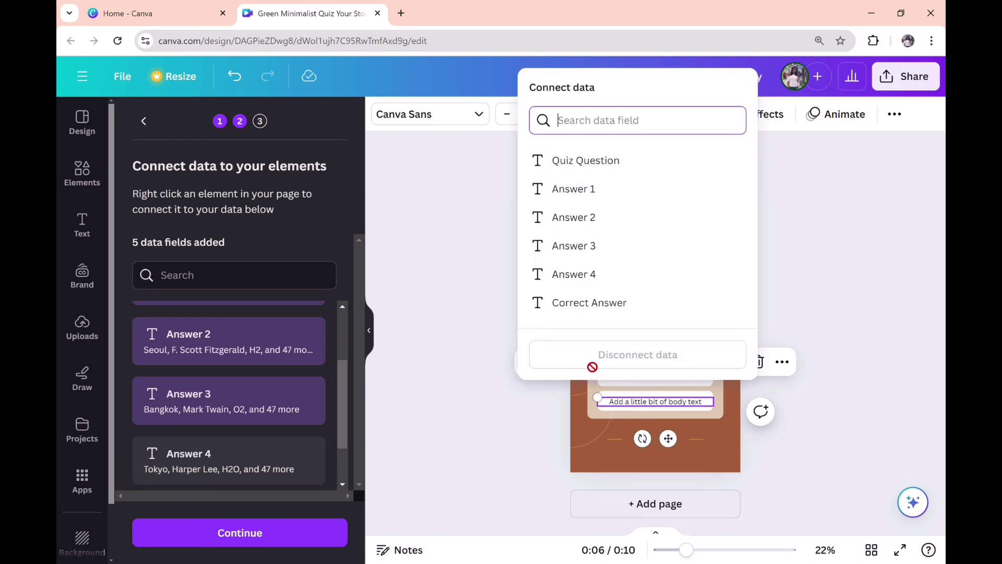
pyautogui.click(582, 274)
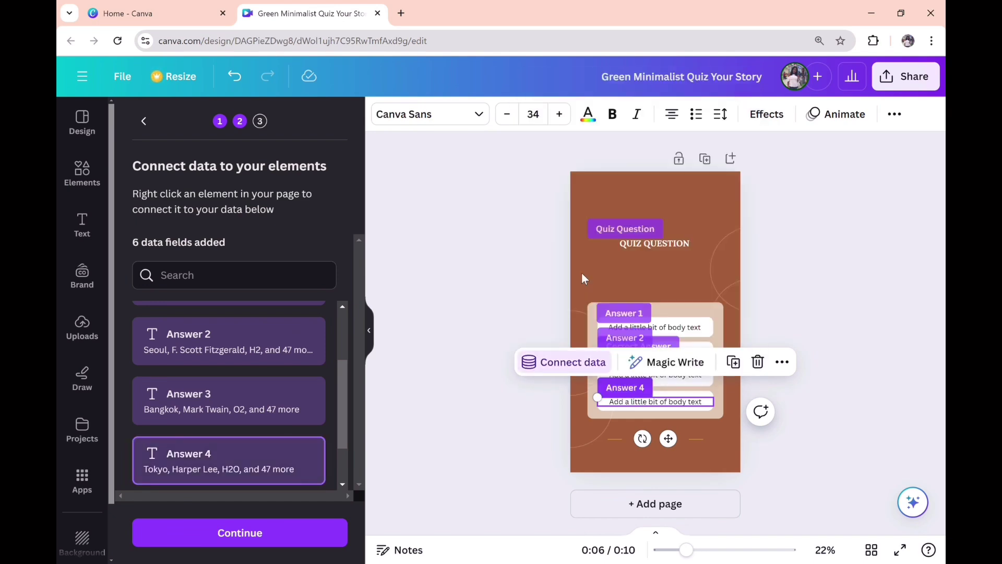
# Apply the connected data with all rows selected and generate the 50 quiz designs.
pyautogui.click(246, 540)
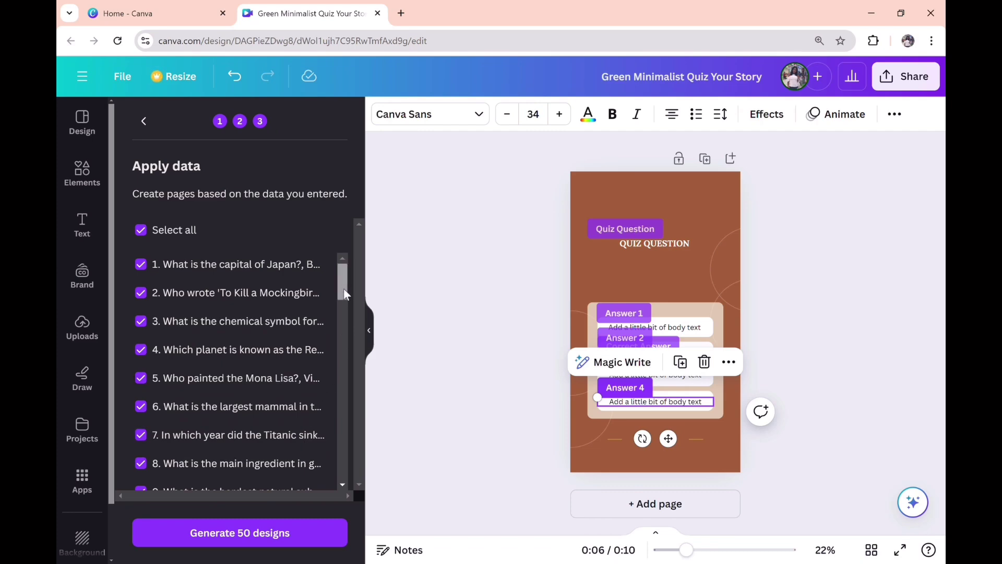
pyautogui.moveTo(343, 288); pyautogui.dragTo(343, 479)
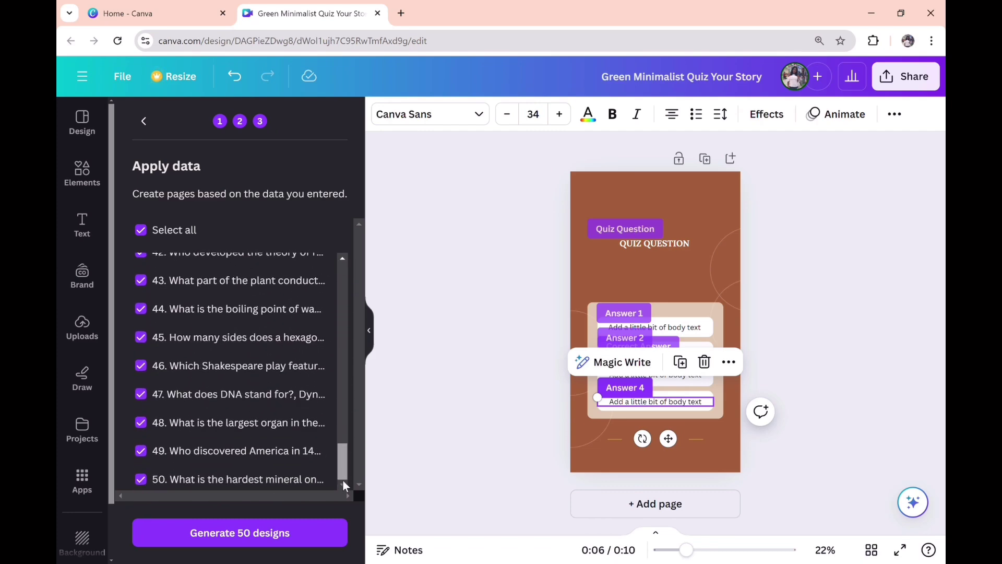
pyautogui.click(261, 535)
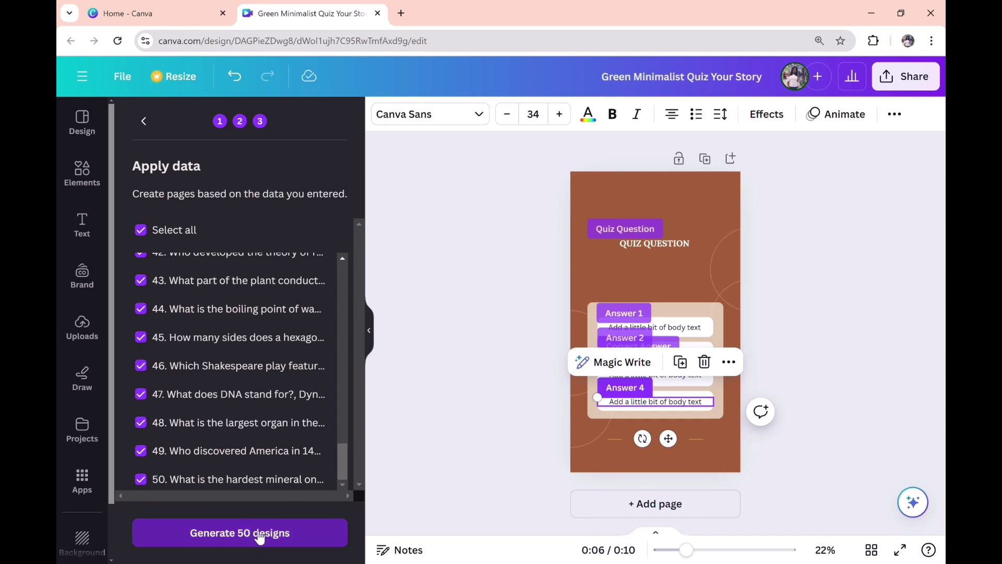
pyautogui.click(267, 545)
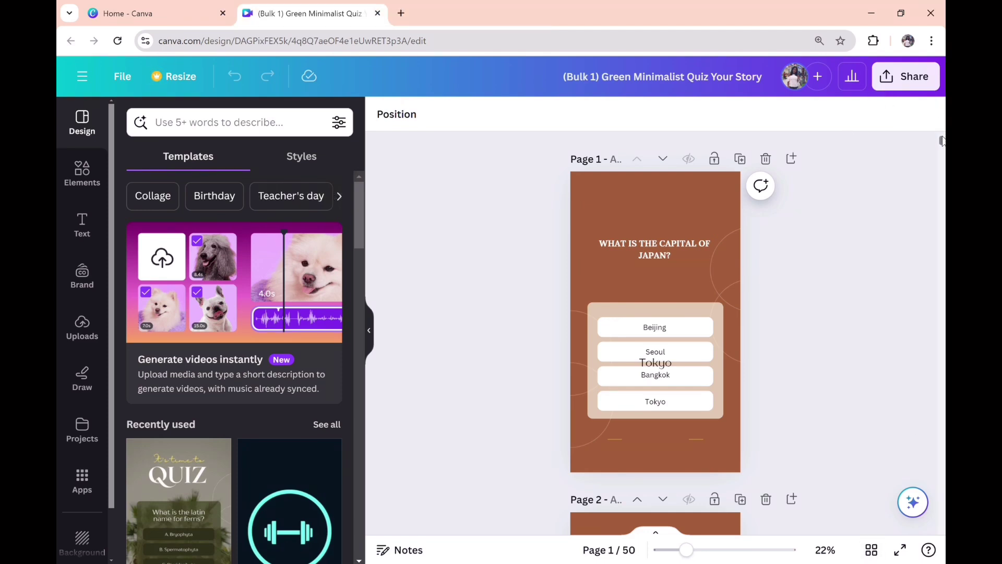
# Look through the generated quiz pages and download all 50 as an MP4 video at 1080p quality.
pyautogui.moveTo(942, 140); pyautogui.dragTo(940, 236)
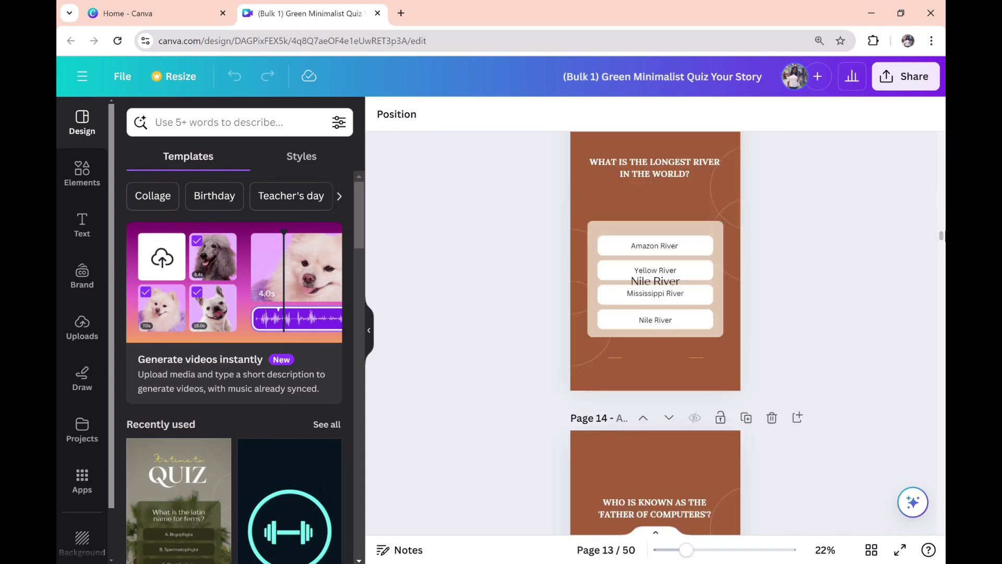
pyautogui.click(872, 550)
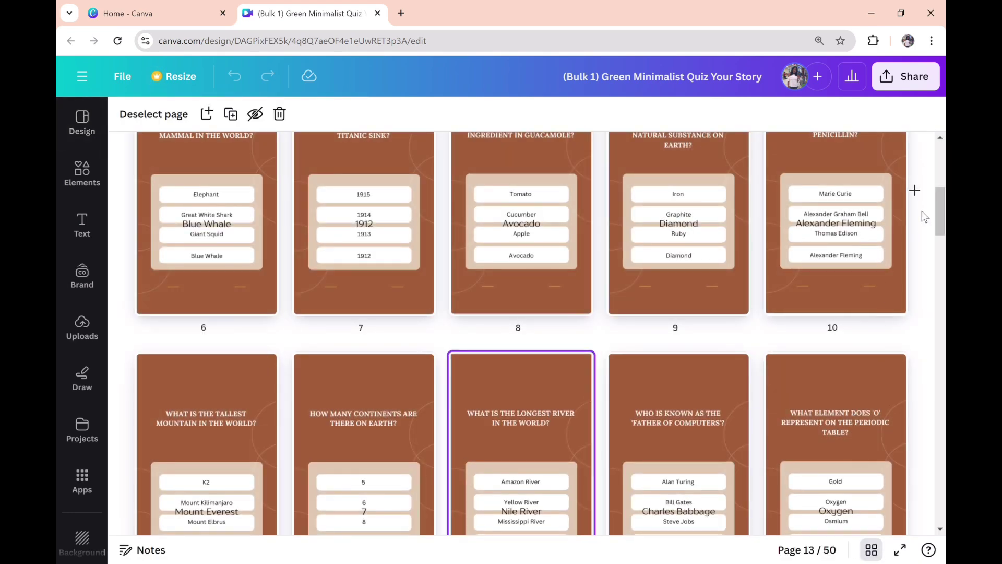
pyautogui.moveTo(940, 210); pyautogui.dragTo(940, 360)
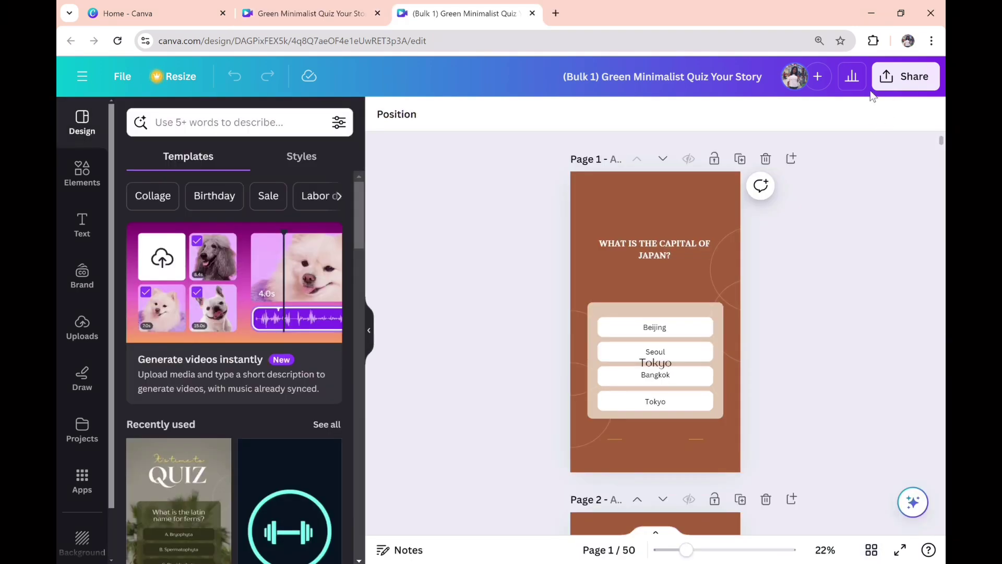
pyautogui.click(901, 76)
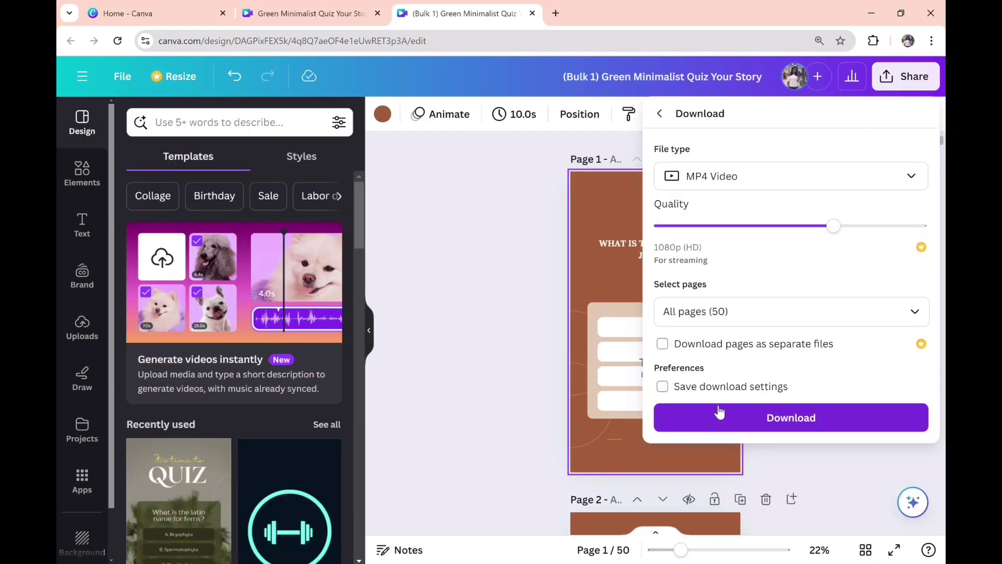
pyautogui.click(785, 420)
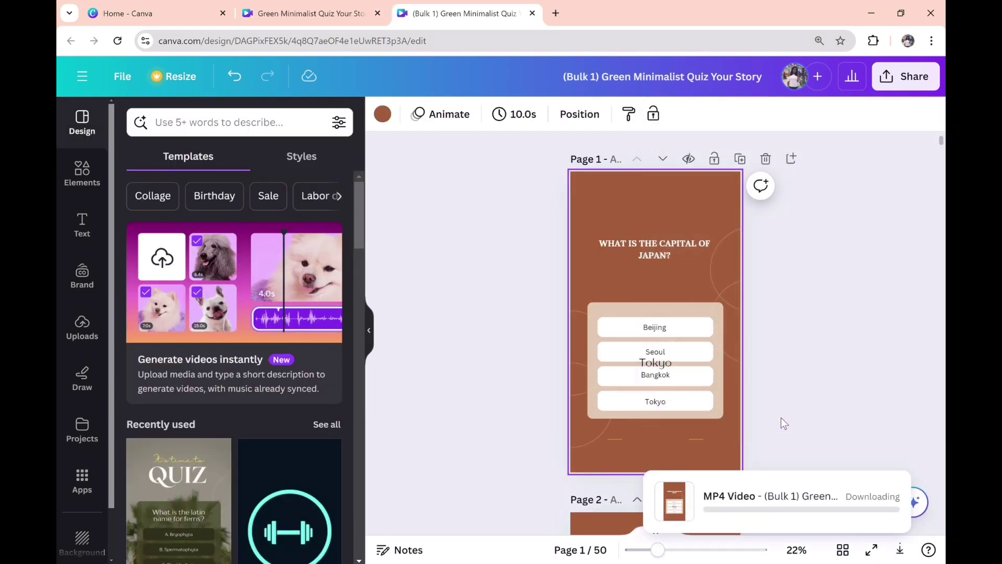